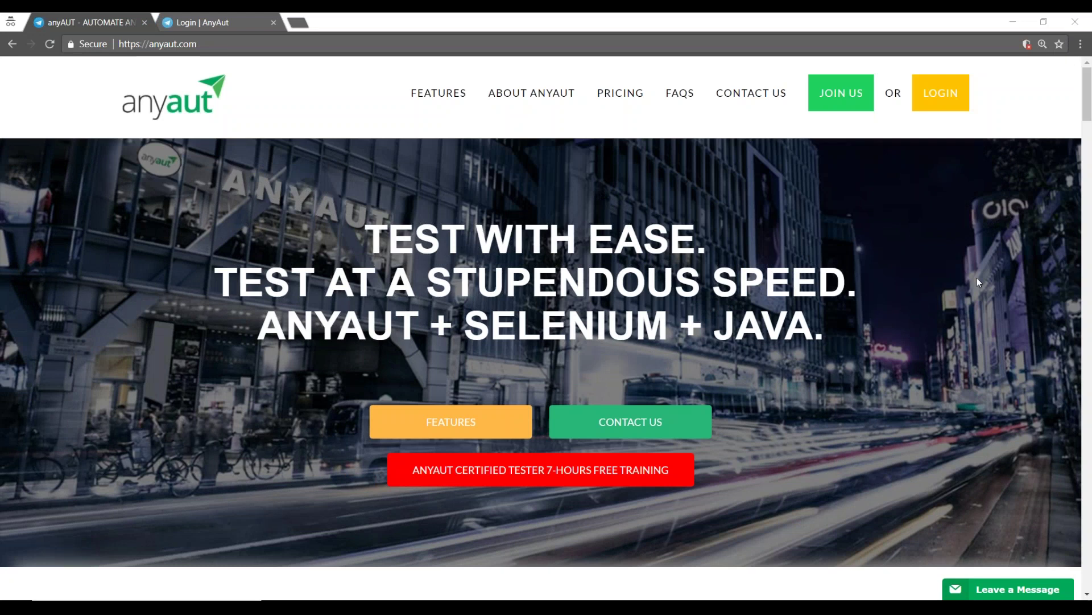
- Look over the AnyAUT home page, the account sign-up form and the sign-in page
scroll(971, 289, "down", 5)
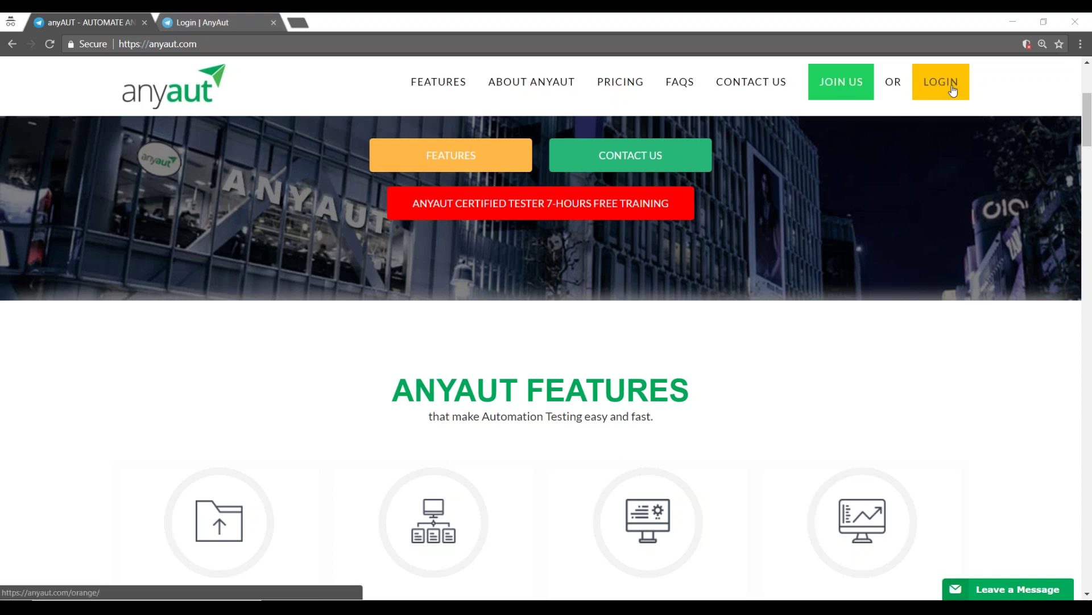
left_click(923, 89)
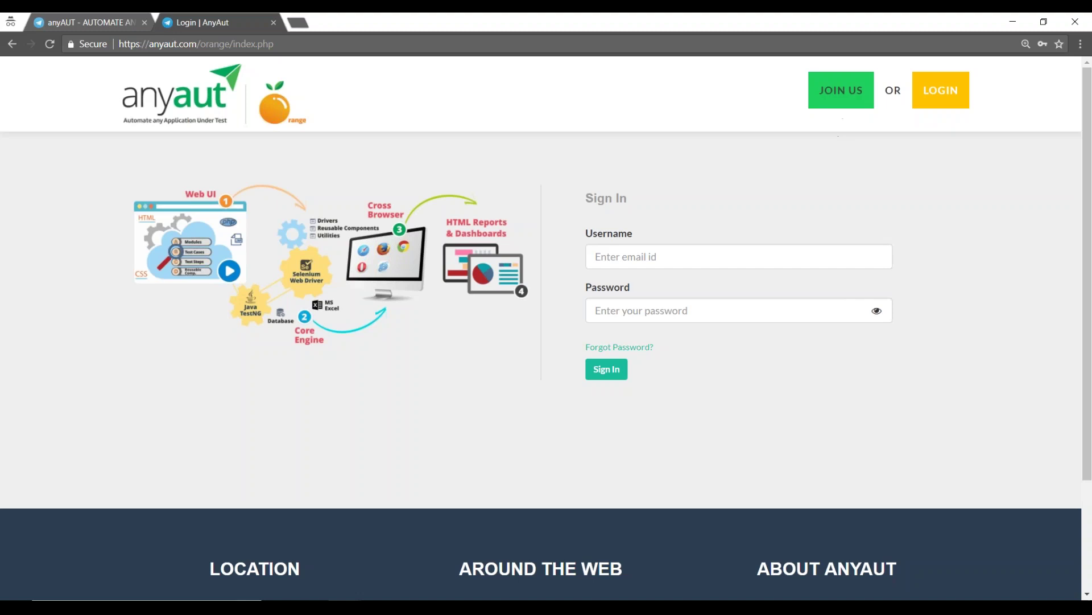
left_click(841, 90)
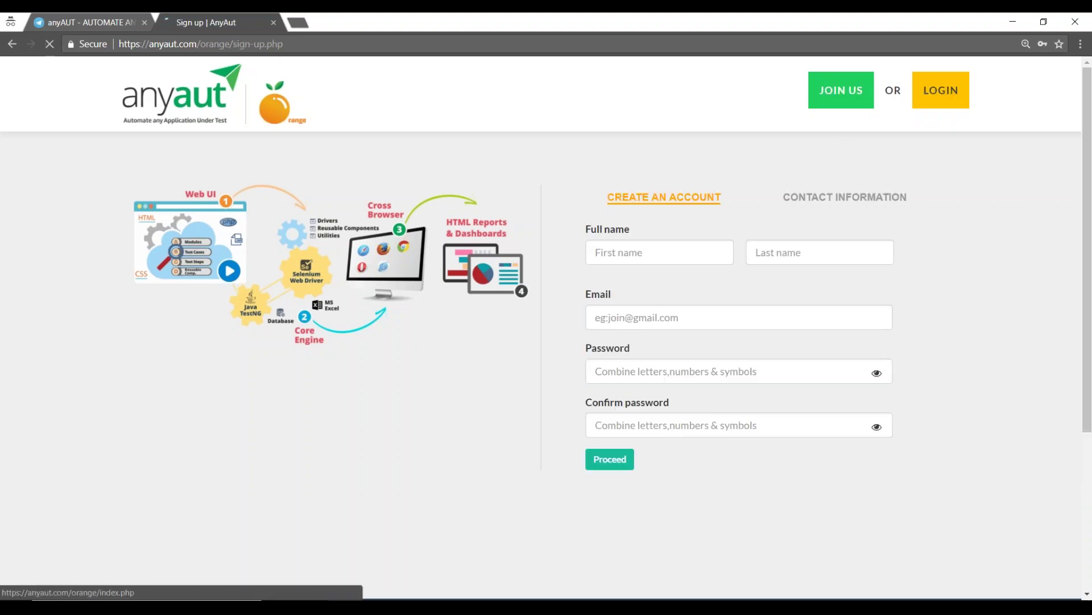
left_click(940, 90)
- Switch to the signed-in Chrome window and view the AnyAUT dashboard, highlighting the Reusable Components heading
key("alt+Tab")
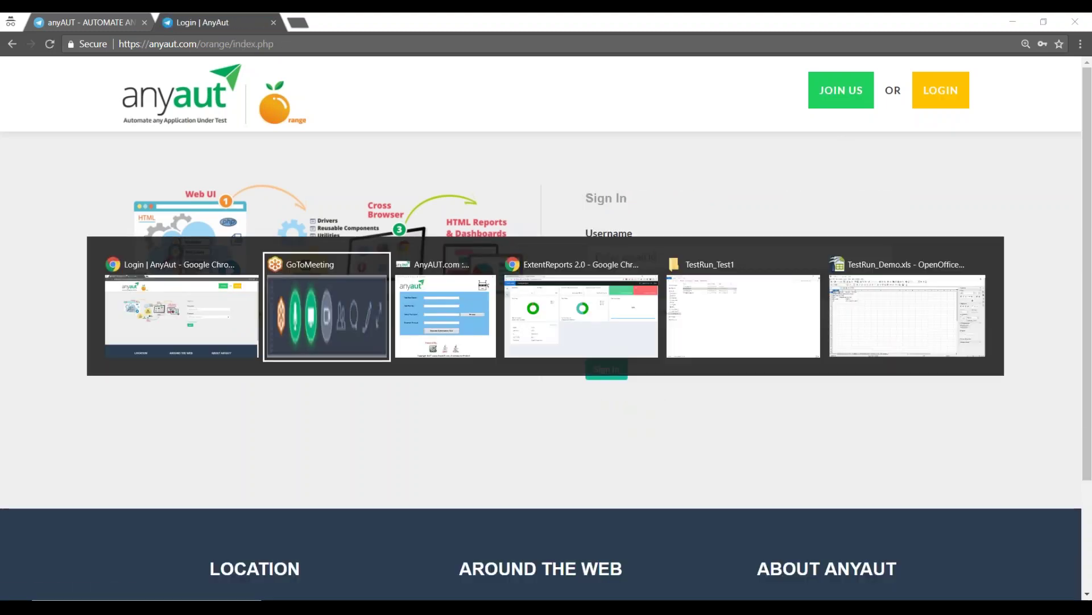
key("alt+Tab")
key("alt+Tab")
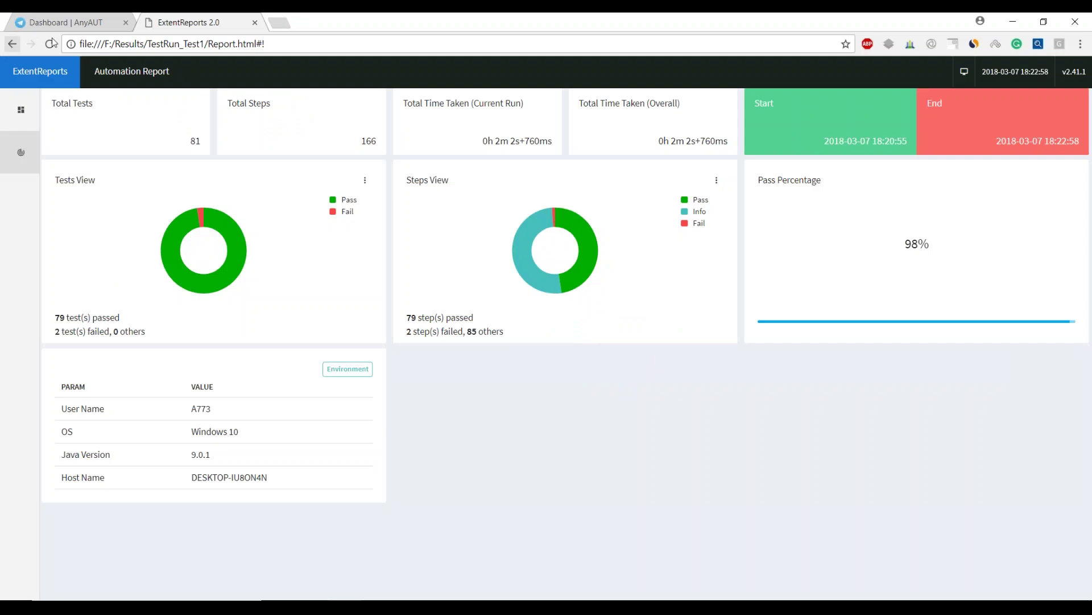
left_click(63, 23)
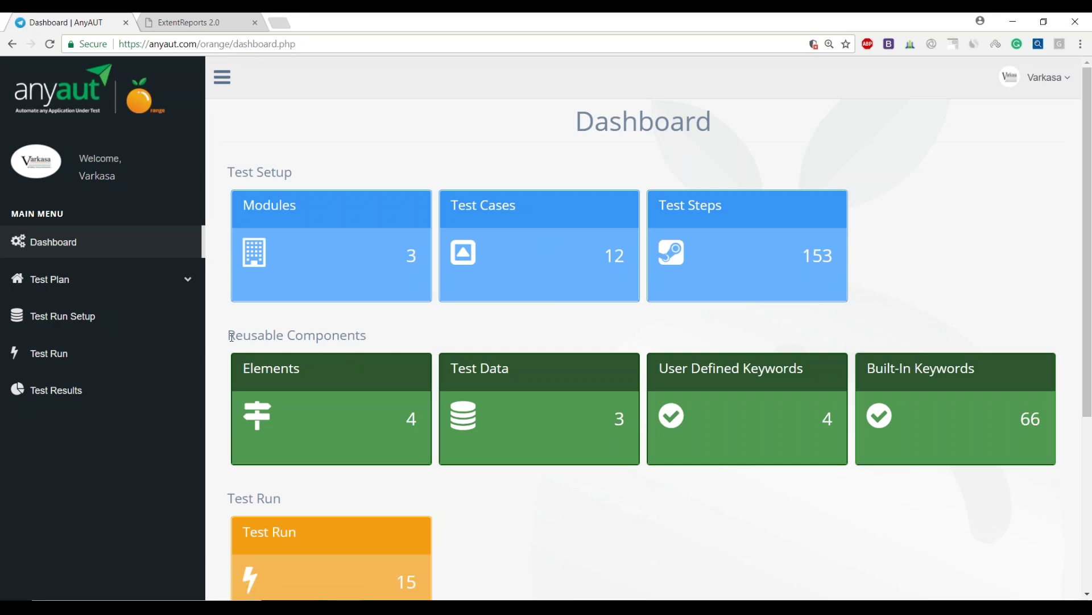
left_click_drag(231, 337, 391, 329)
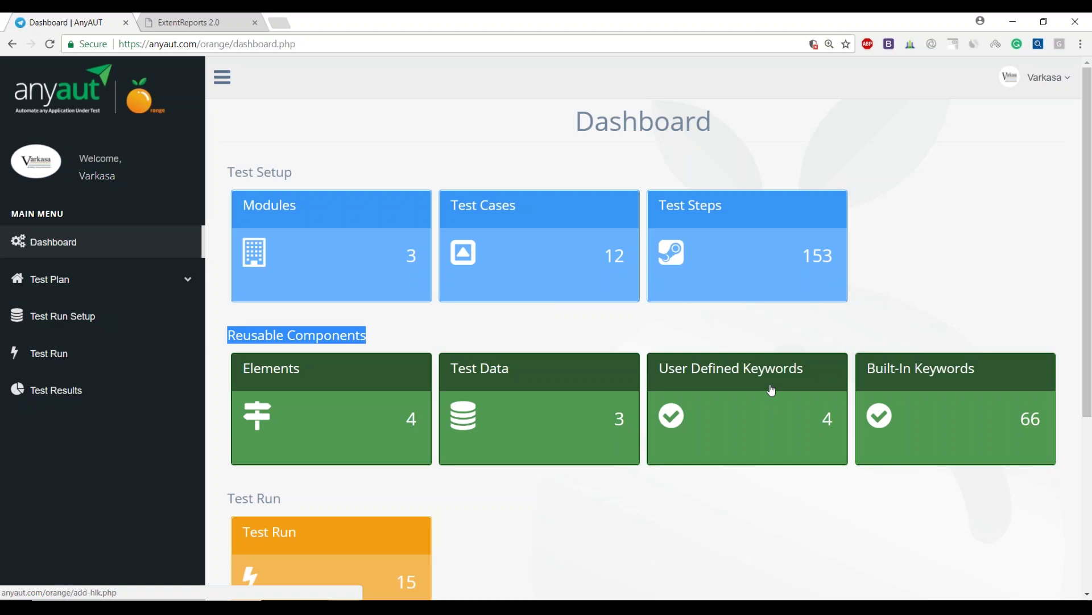
- Examine the AUT, Modules, Test Cases and Test Steps pages of the test setup and the Reusable Components entries
left_click(55, 285)
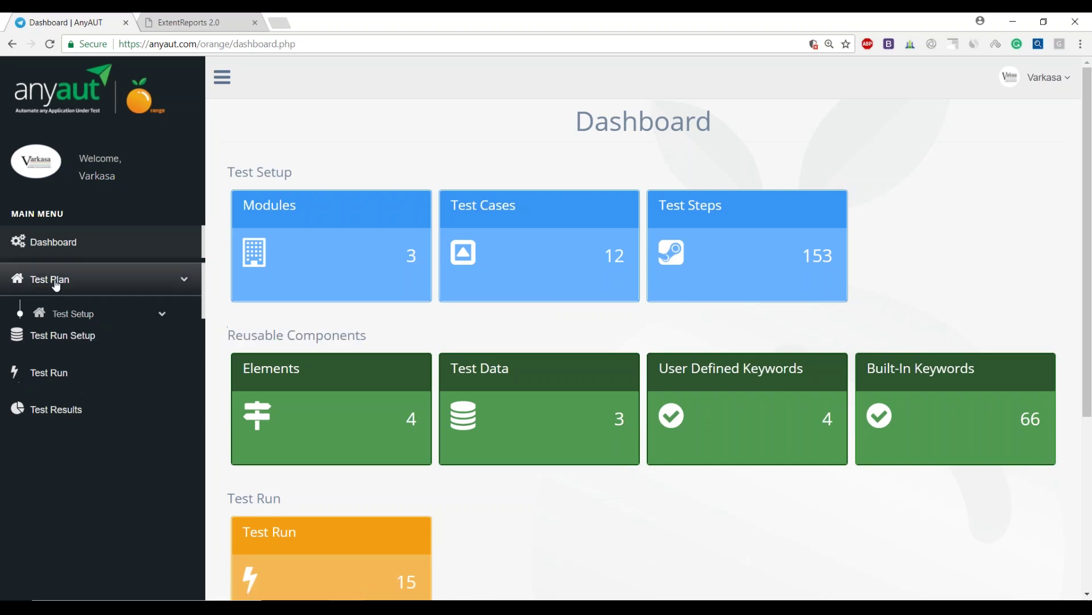
left_click(75, 314)
left_click(81, 342)
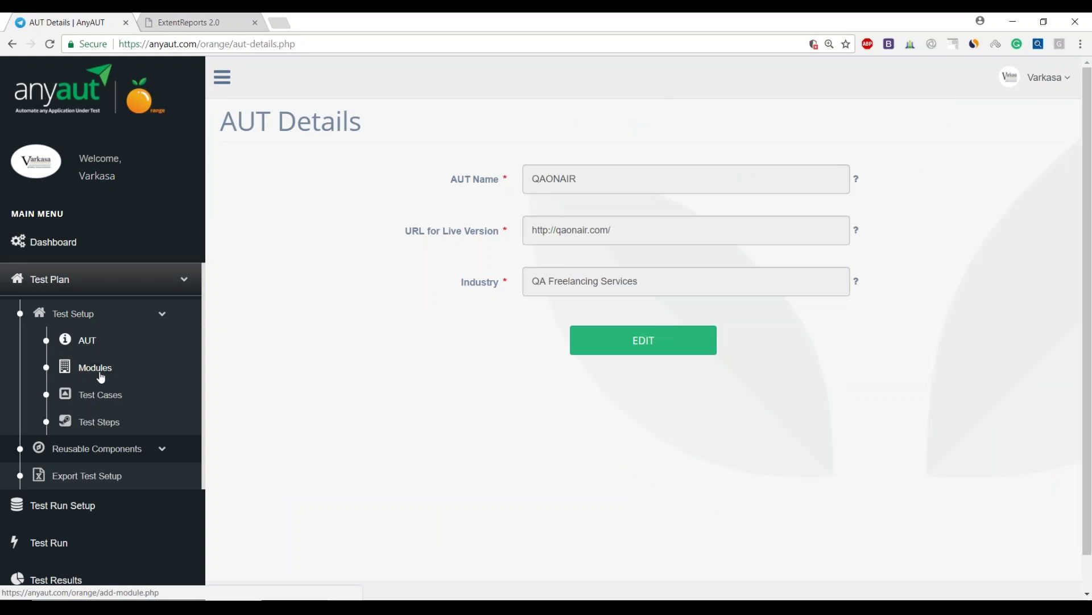
left_click(101, 377)
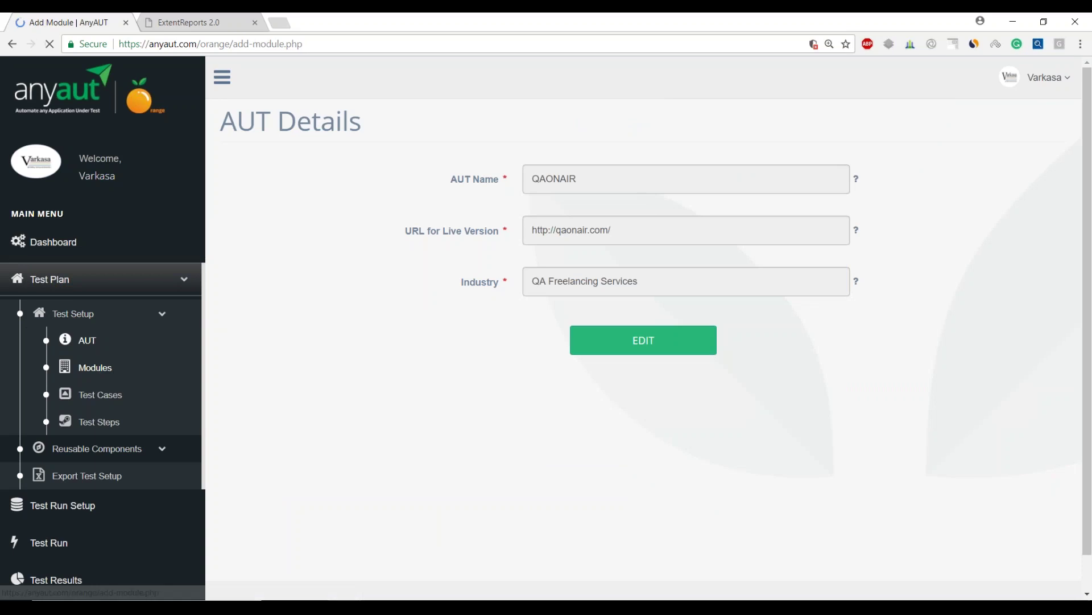
left_click(106, 396)
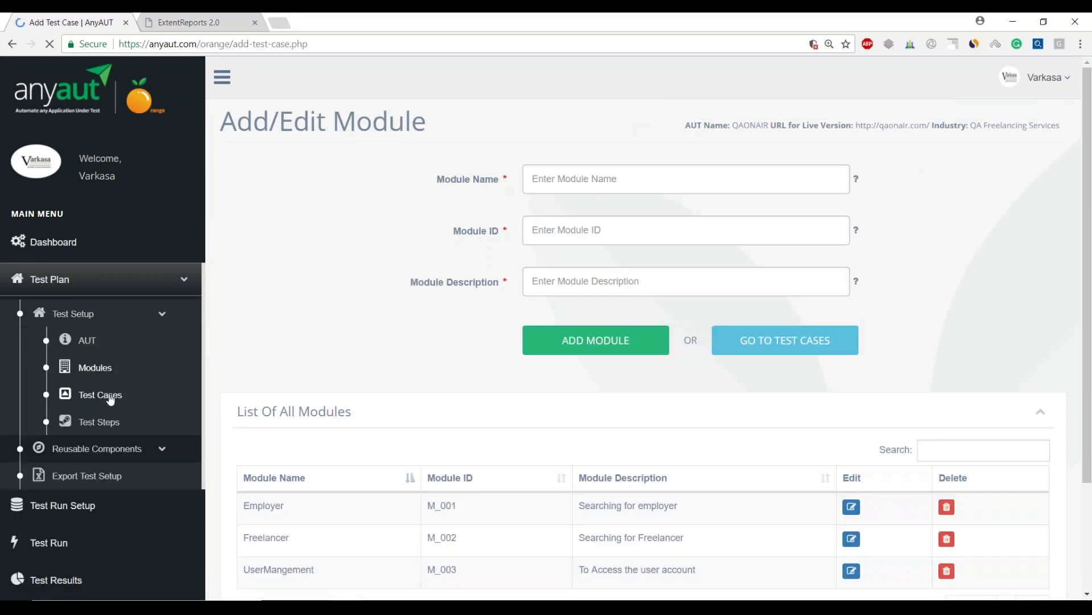
left_click(118, 427)
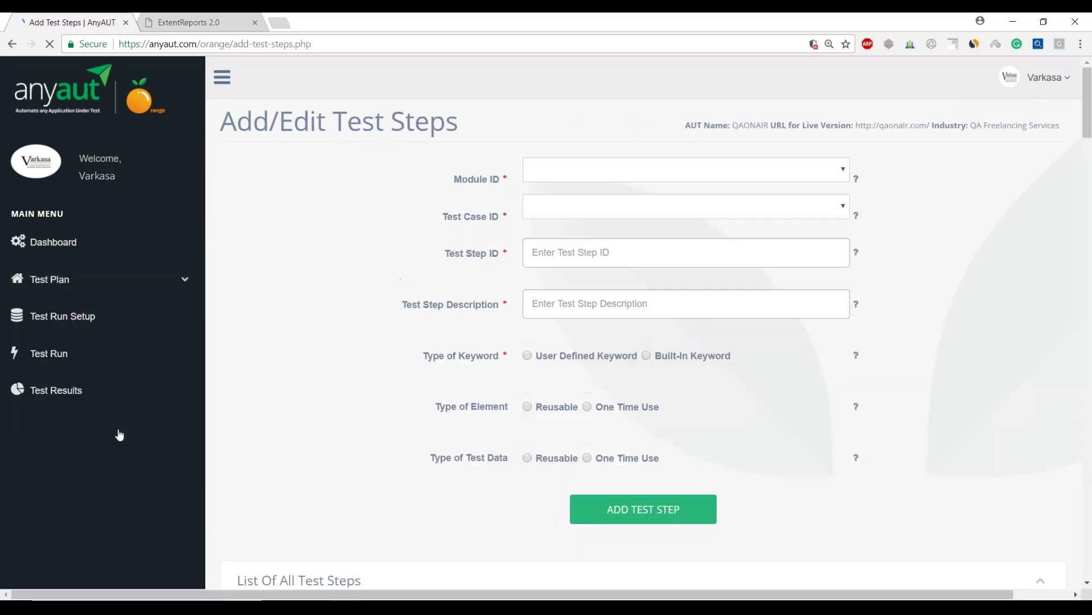
left_click(115, 452)
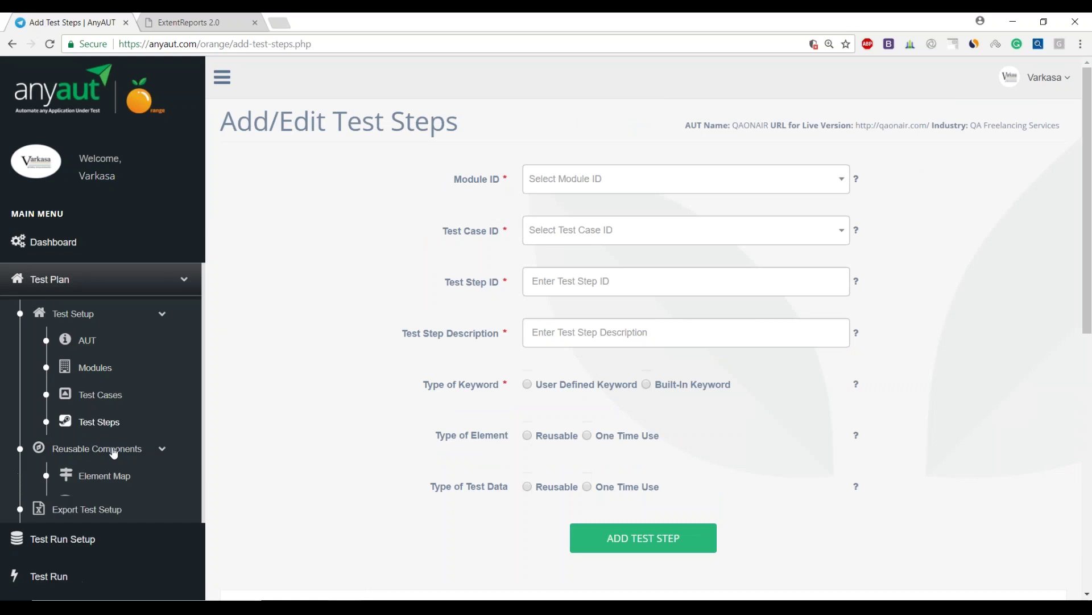
scroll(146, 428, "down", 3)
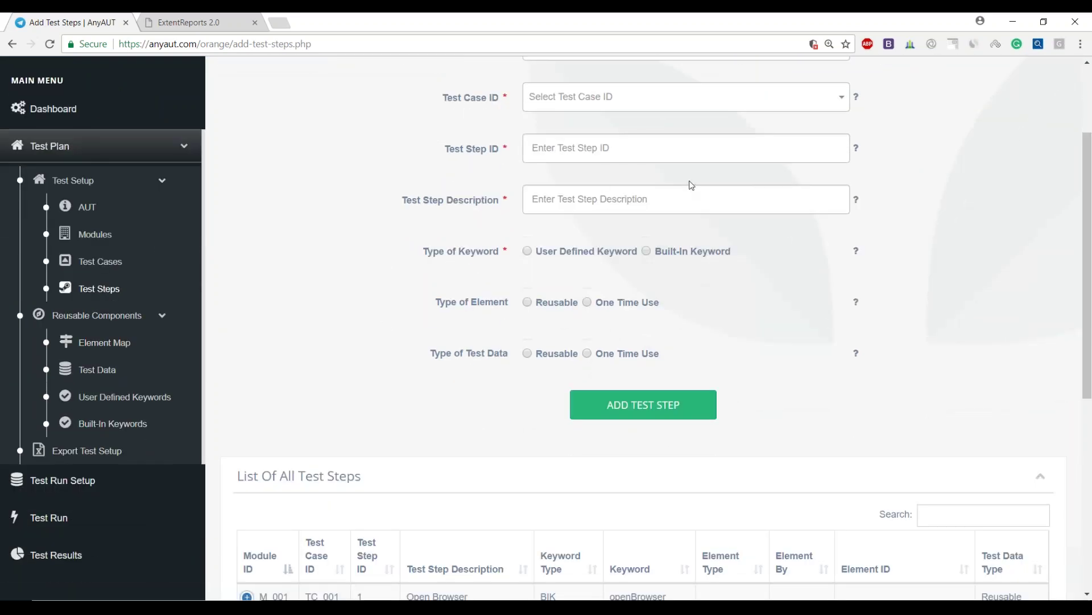
- In Test Run Setup, include all Employer test cases and assign data sets TD_002 and TD_003 to TC_001
left_click(77, 488)
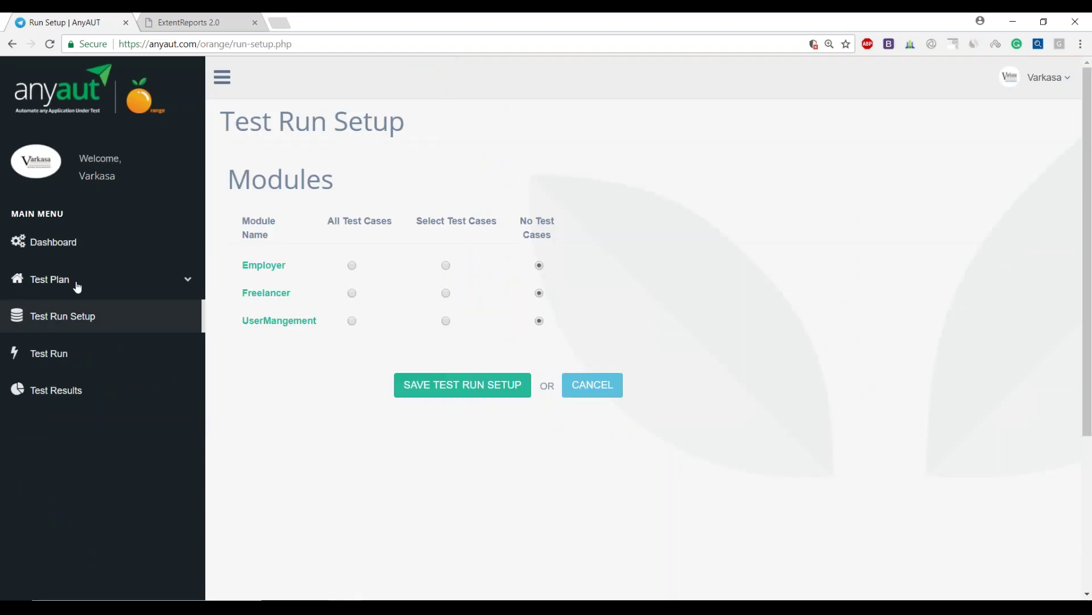
left_click(352, 265)
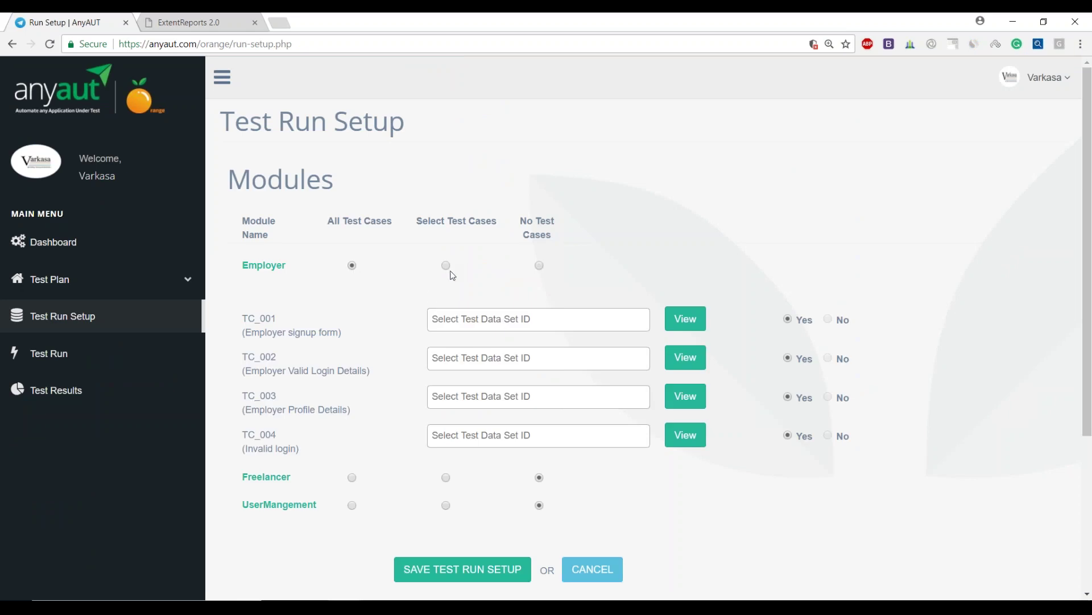
left_click(487, 324)
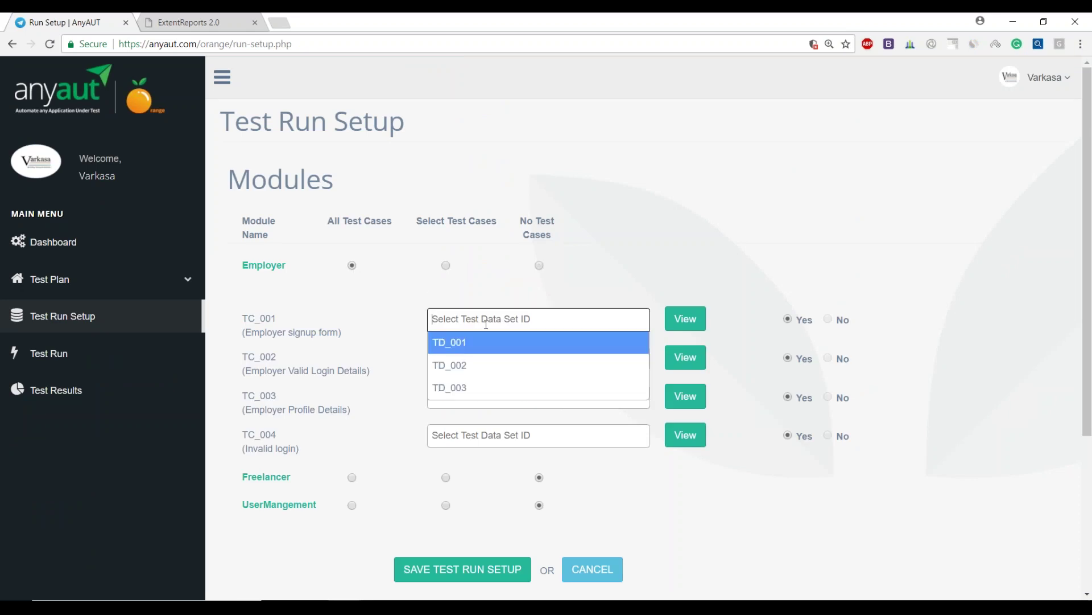
left_click(490, 364)
left_click(503, 320)
left_click(507, 365)
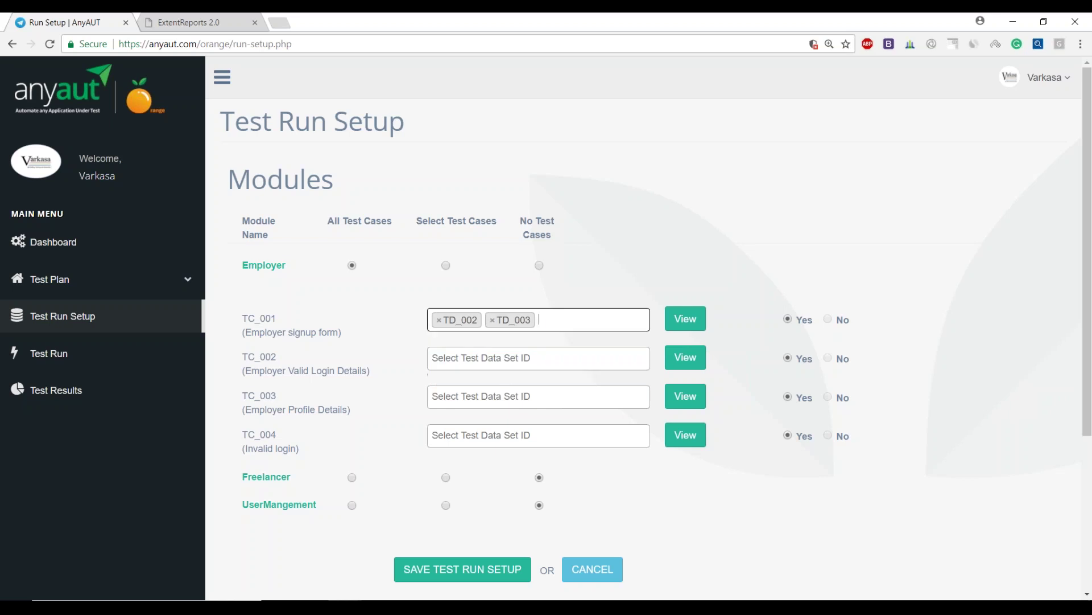
- Assign data set TD_001 to Employer test case TC_003 and TD_002 to TC_002
left_click(543, 401)
left_click(541, 419)
left_click(547, 359)
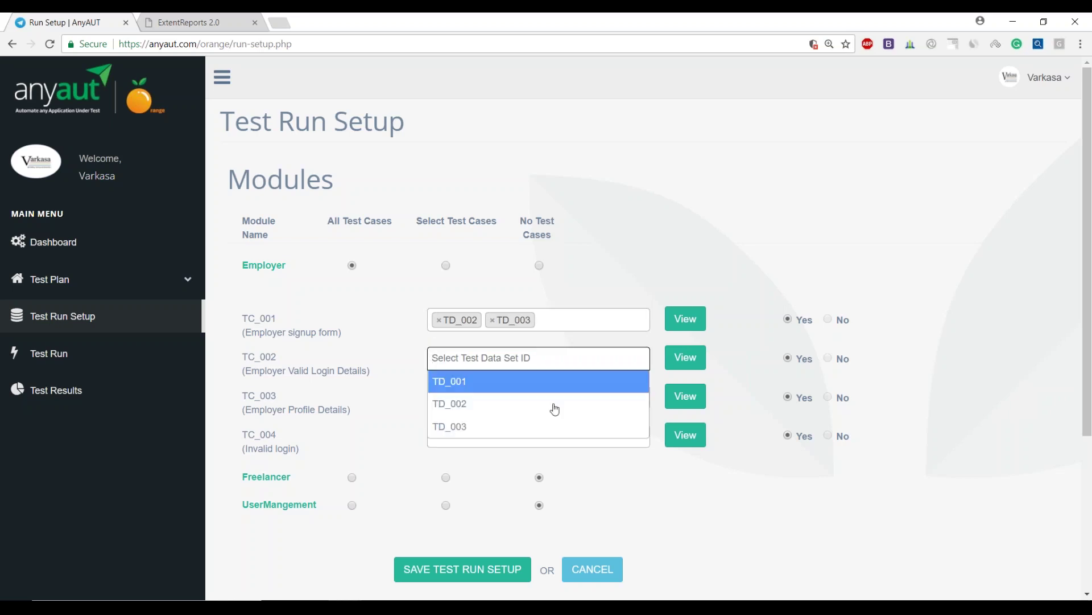
left_click(554, 405)
- Assign data sets TD_001, TD_002 and TD_003 to Employer test case TC_004
left_click(551, 439)
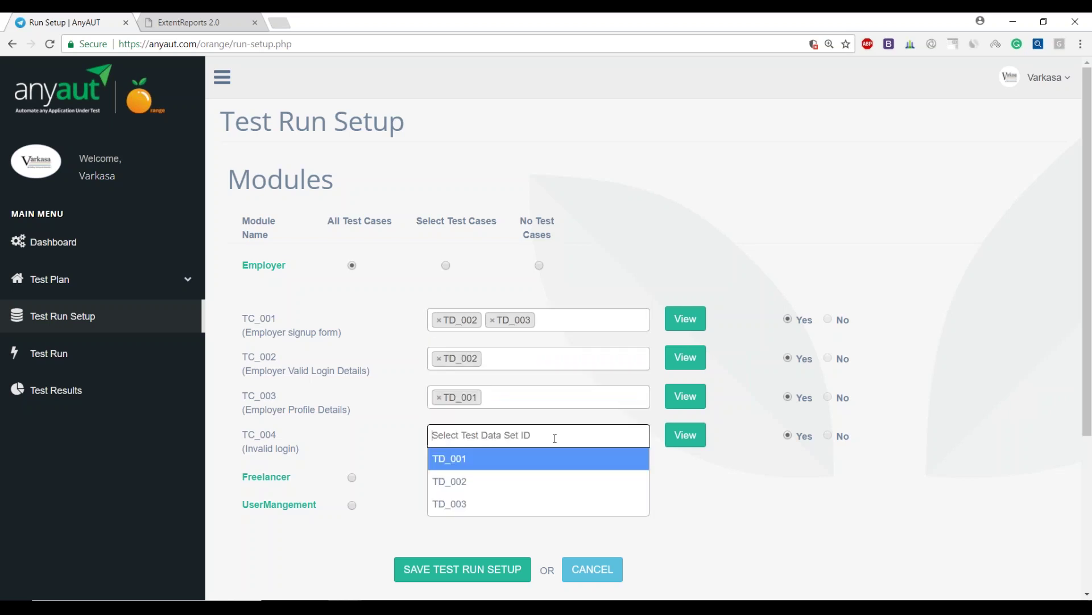
left_click(546, 483)
left_click(567, 426)
left_click(564, 457)
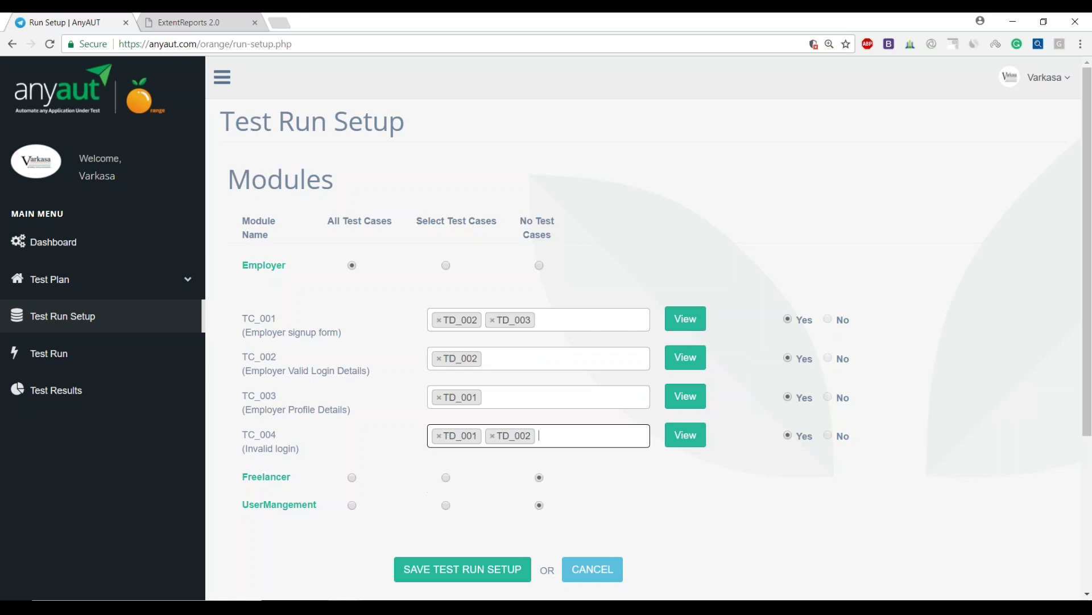
left_click(569, 437)
left_click(572, 463)
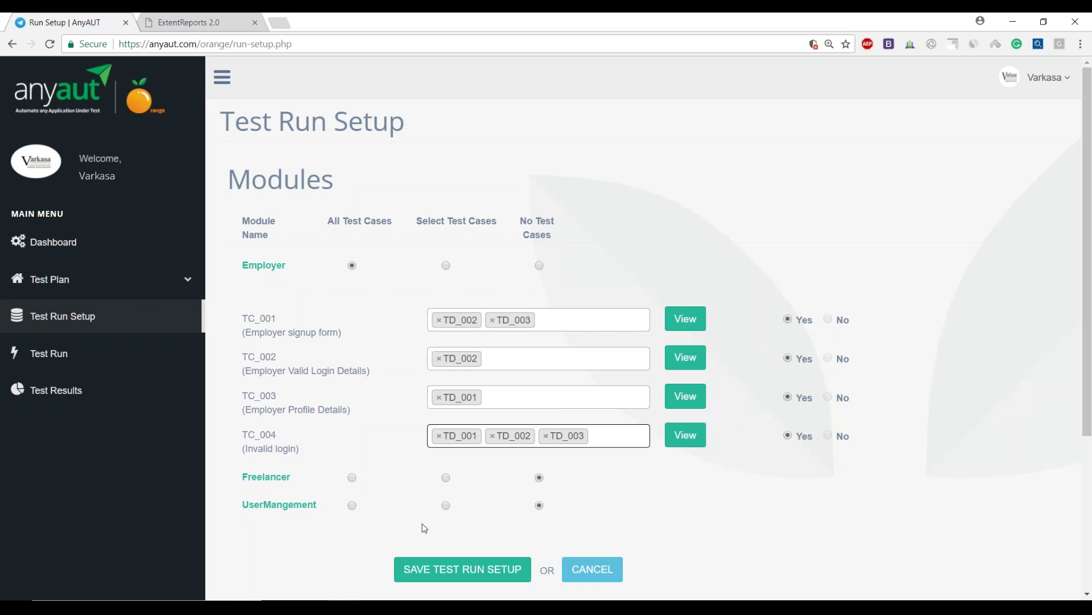
- Set the UserMangement module to Select Test Cases, then open the test run setup's save prompt and dismiss it
left_click(447, 506)
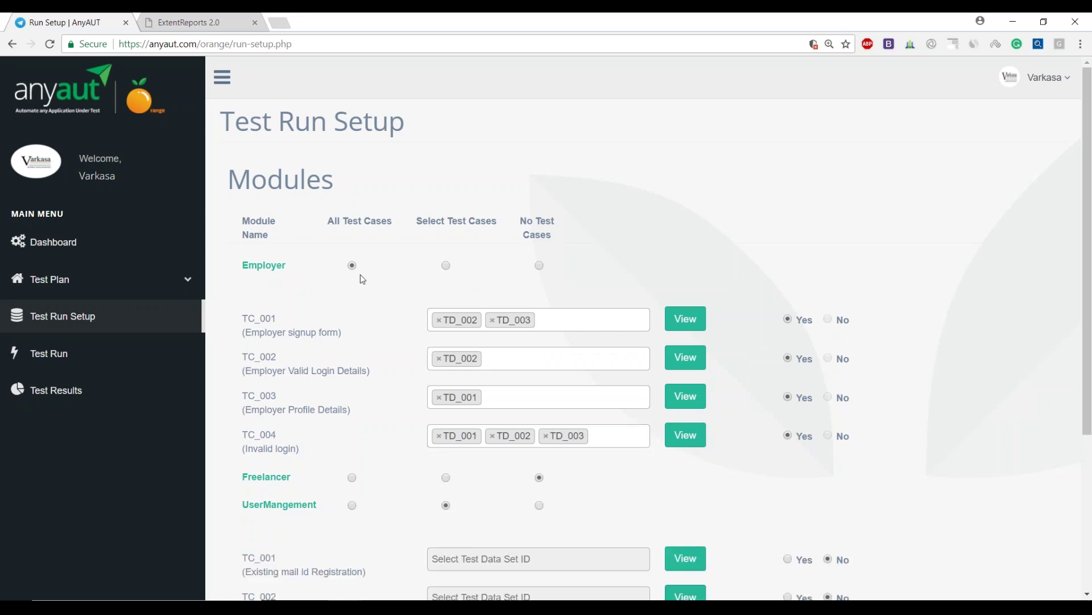
scroll(444, 269, "down", 4)
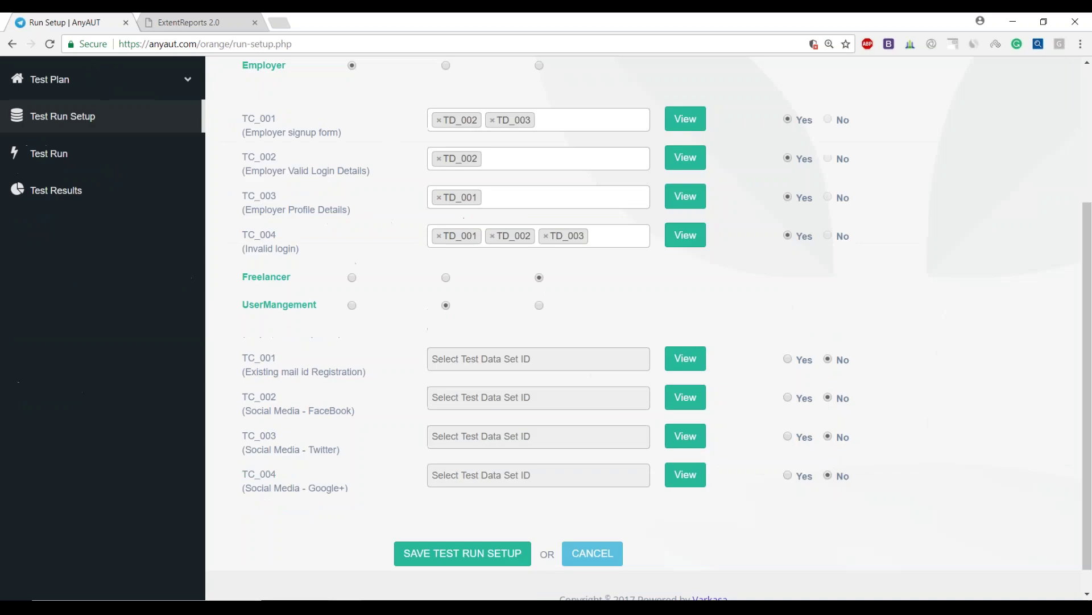
left_click(477, 554)
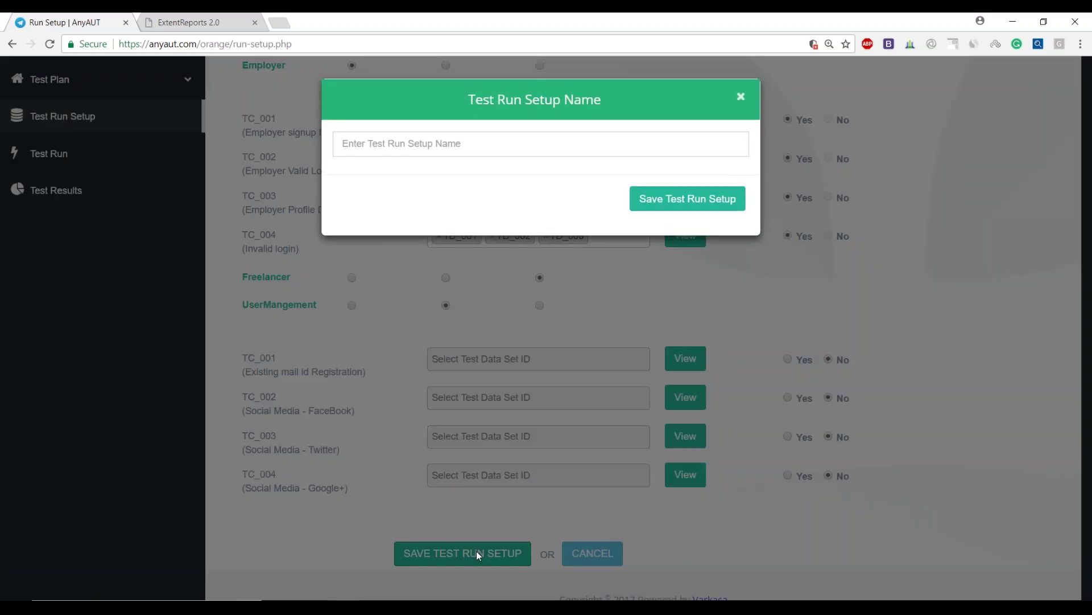
left_click(741, 97)
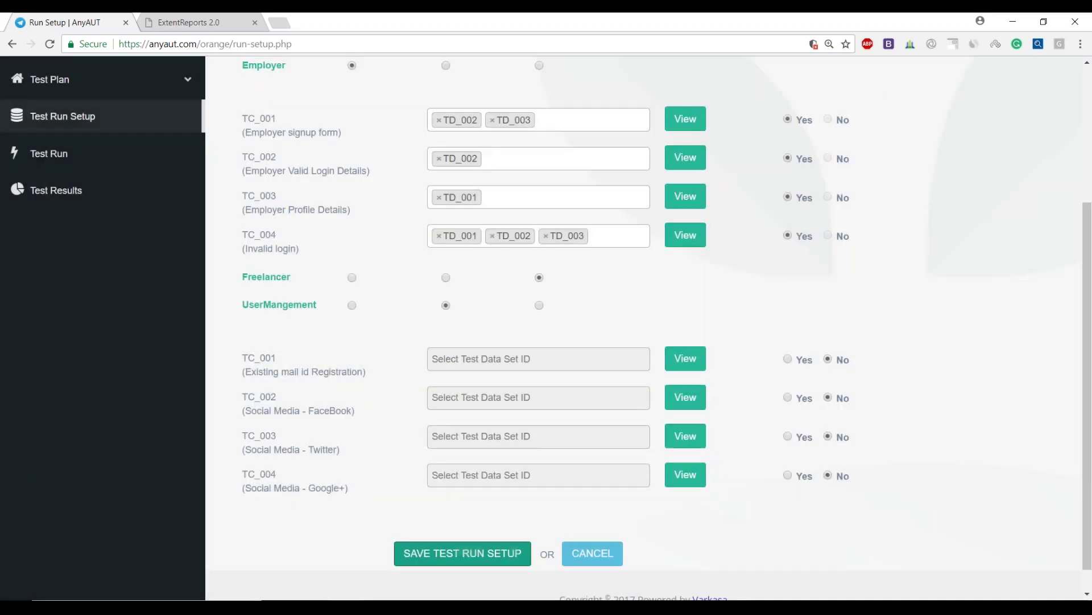
- Download the Demo test run to the Desktop as TestRun_Demo (1).xls
left_click(84, 154)
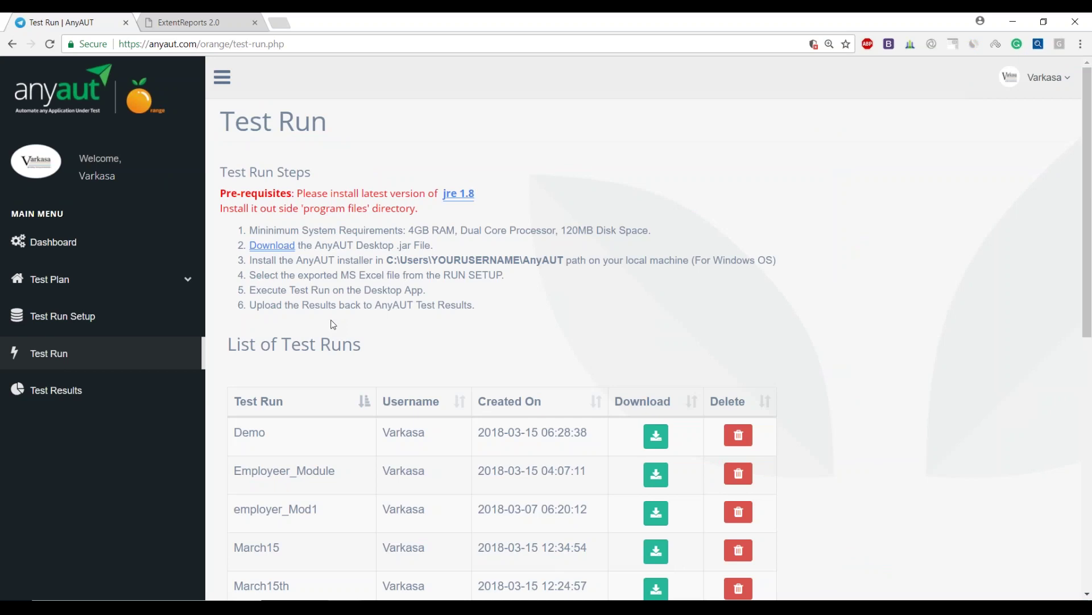
left_click(654, 442)
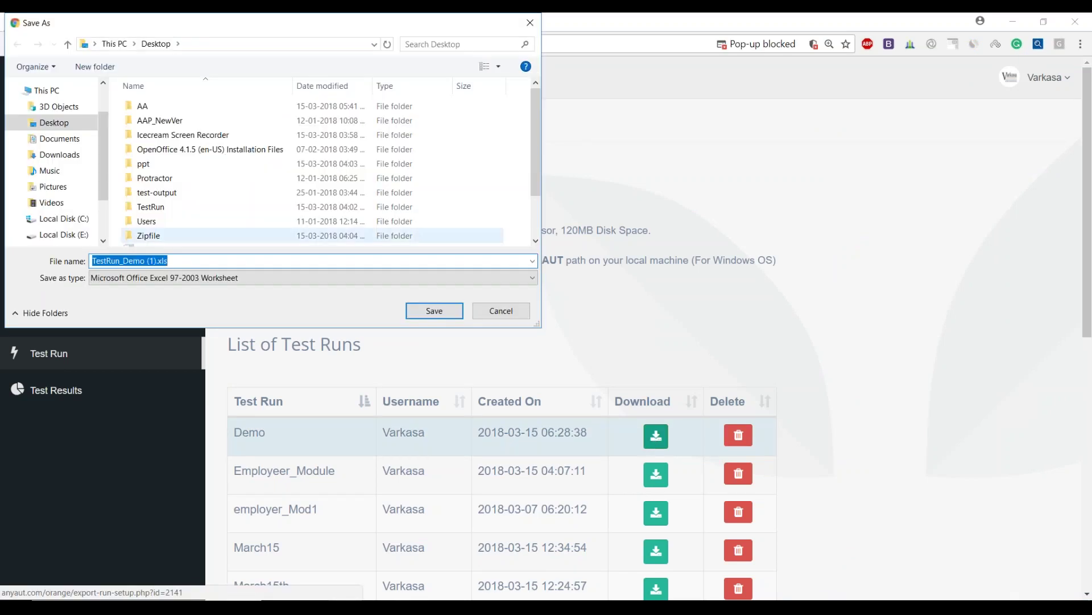
left_click(434, 311)
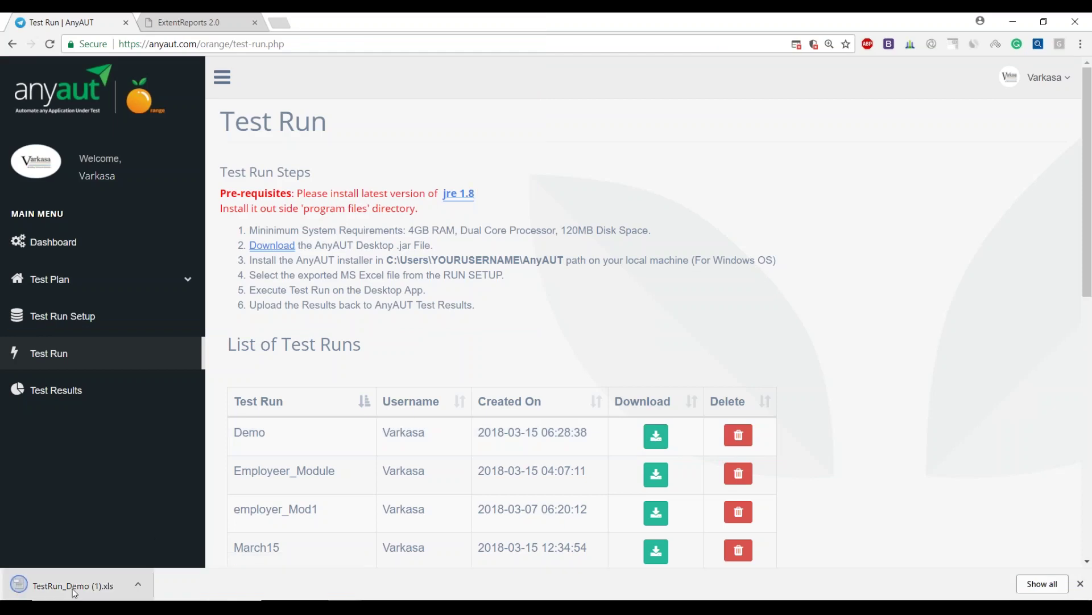
- Open the downloaded TestRun_Demo (1).xls in OpenOffice Calc and examine its AUT, Modules and TestSteps sheets
left_click(57, 585)
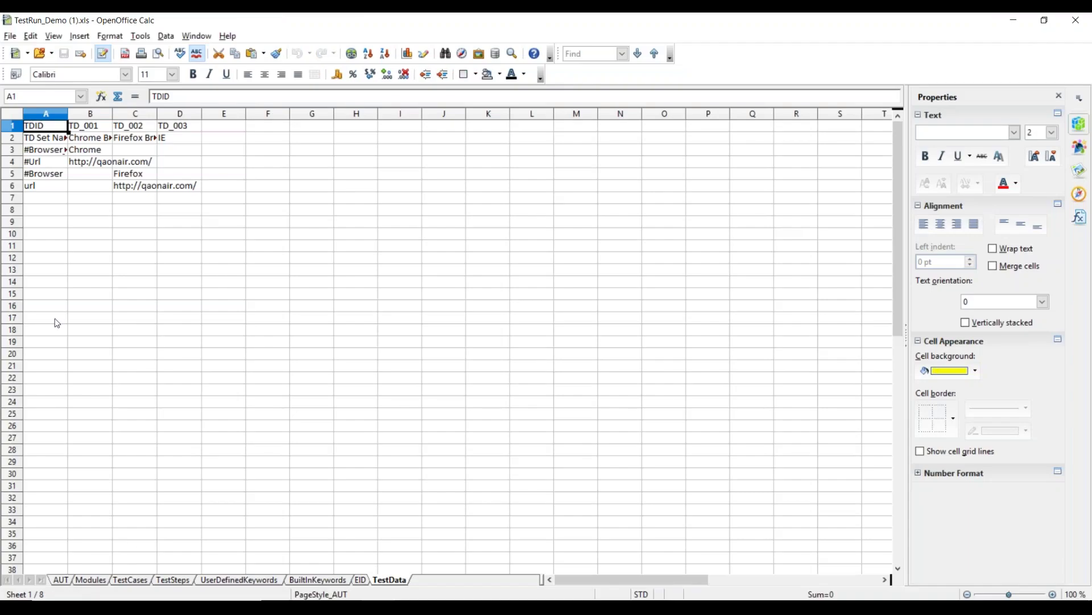
left_click(60, 580)
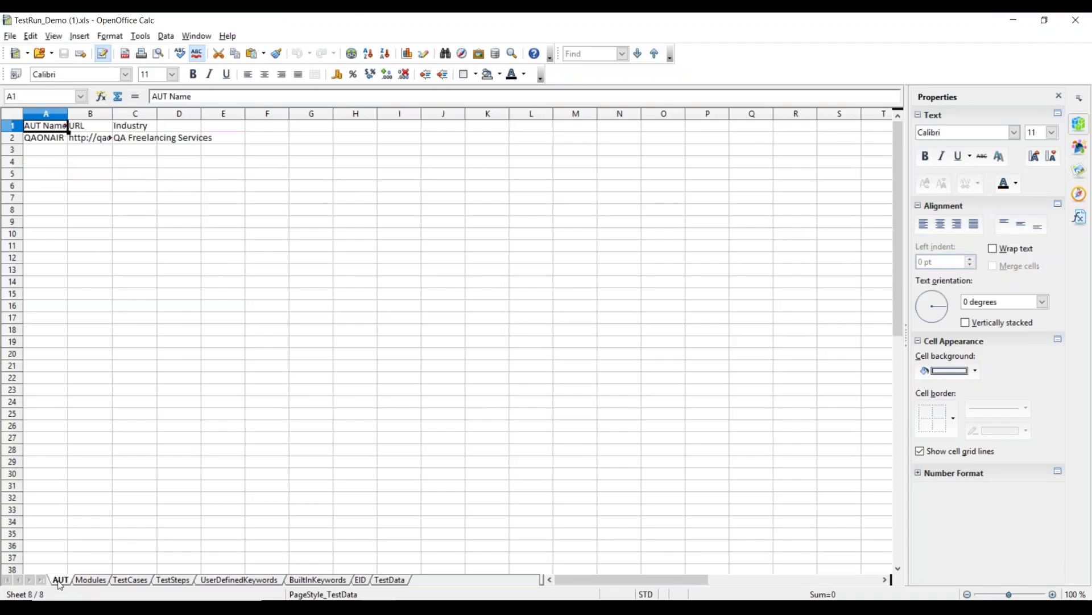
left_click(91, 579)
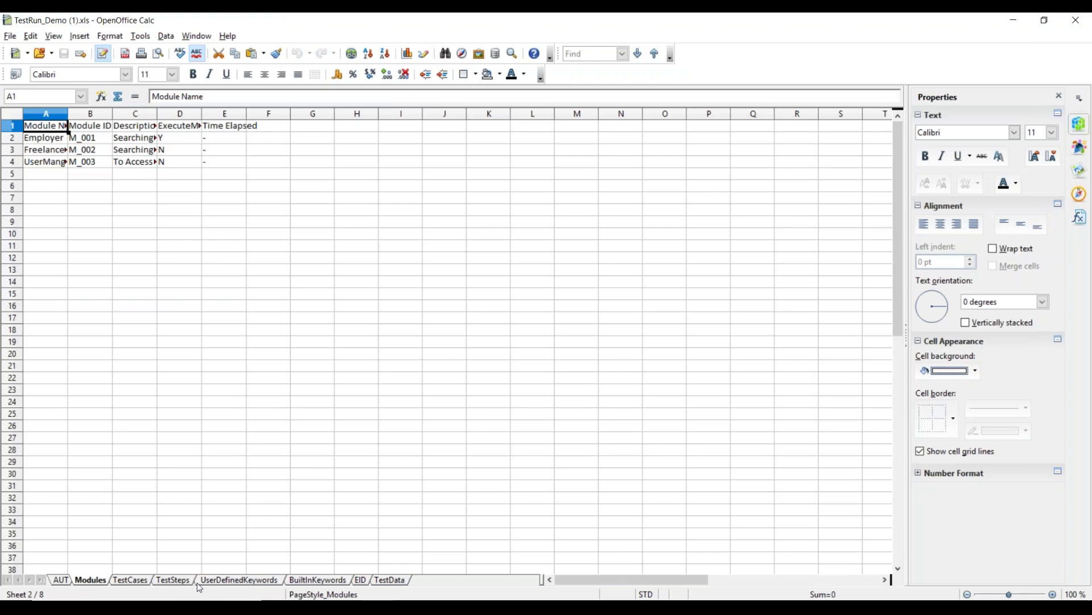
left_click(180, 581)
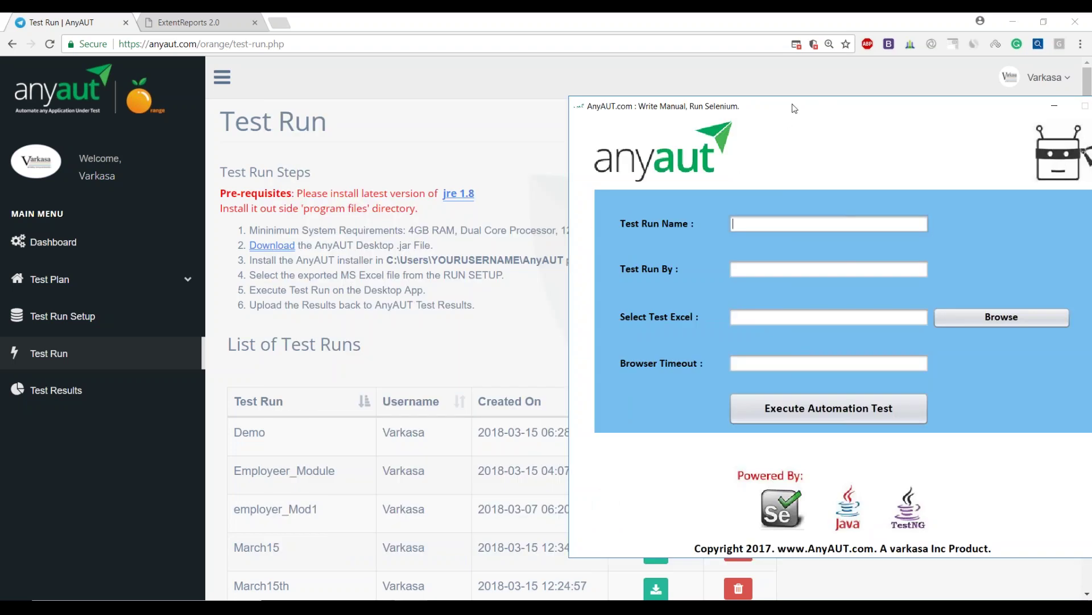
- Reposition the AnyAUT desktop window, then fill in the test run name and the name of the person running the test
left_click_drag(792, 106, 456, 65)
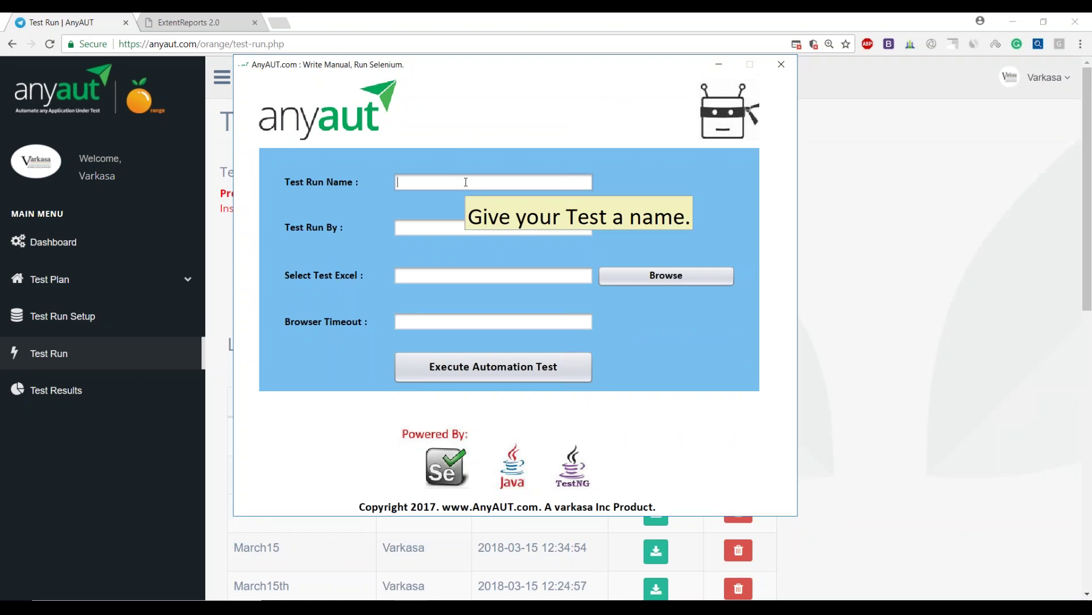
type("testKarthik")
key("Tab")
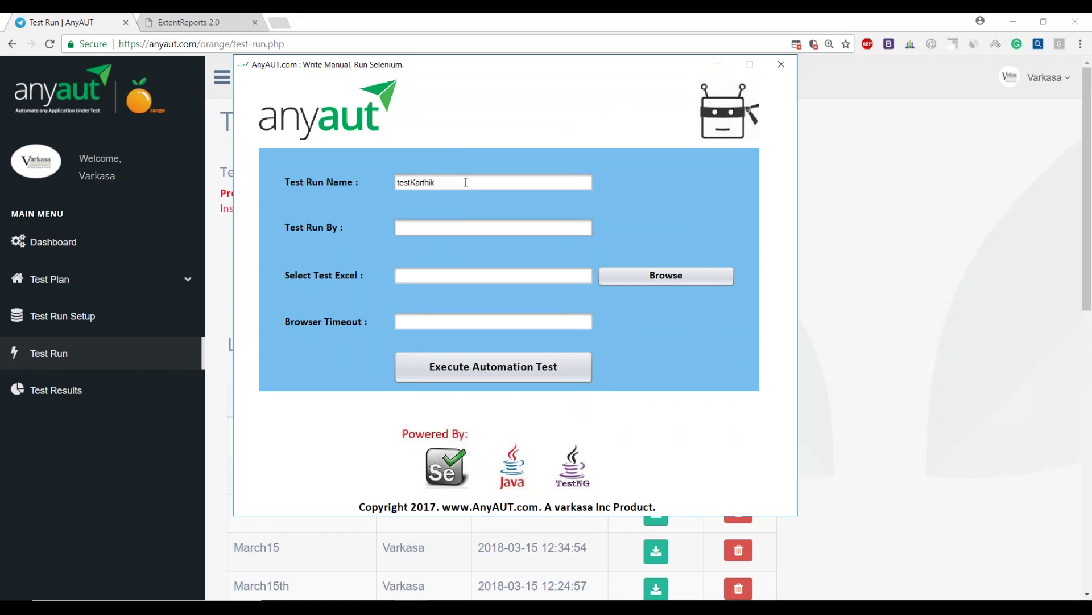
type("Karthik")
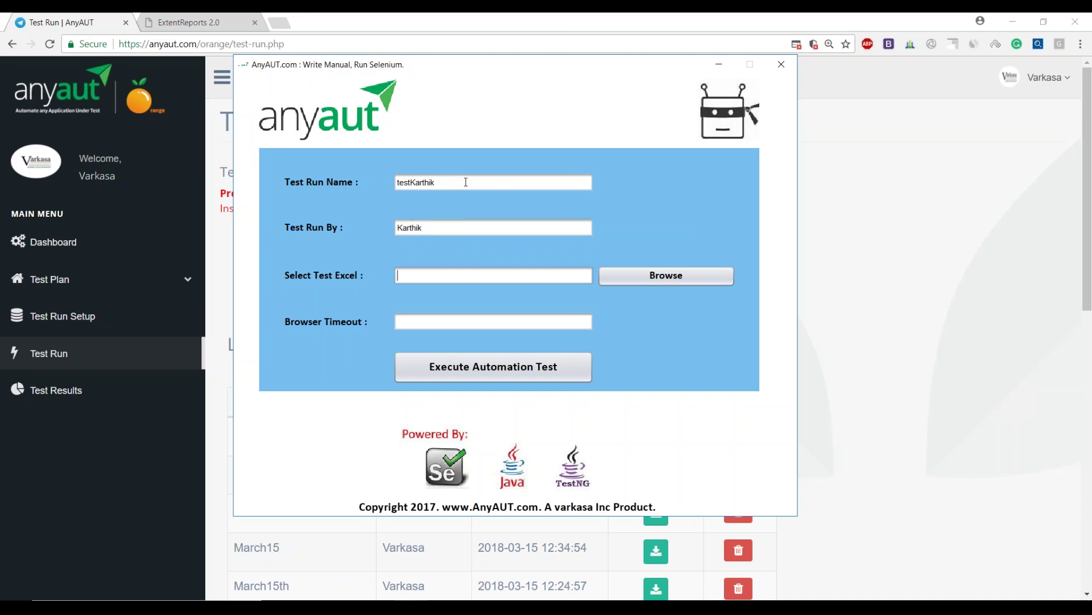
- Choose TestRun_Demo.xls from the Desktop as the test Excel file
left_click(727, 281)
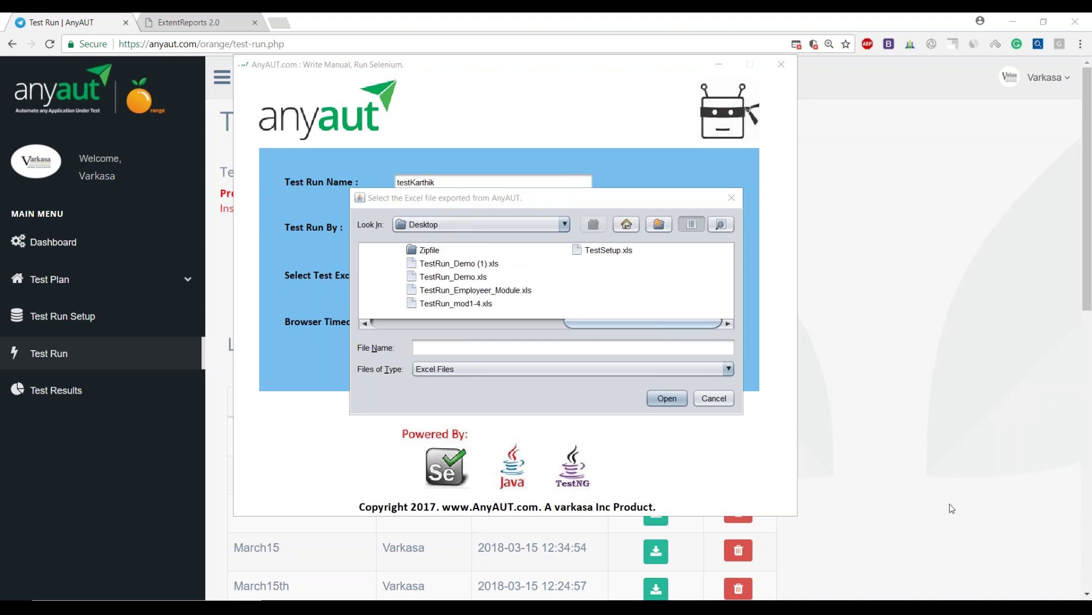
left_click(463, 280)
left_click(455, 277)
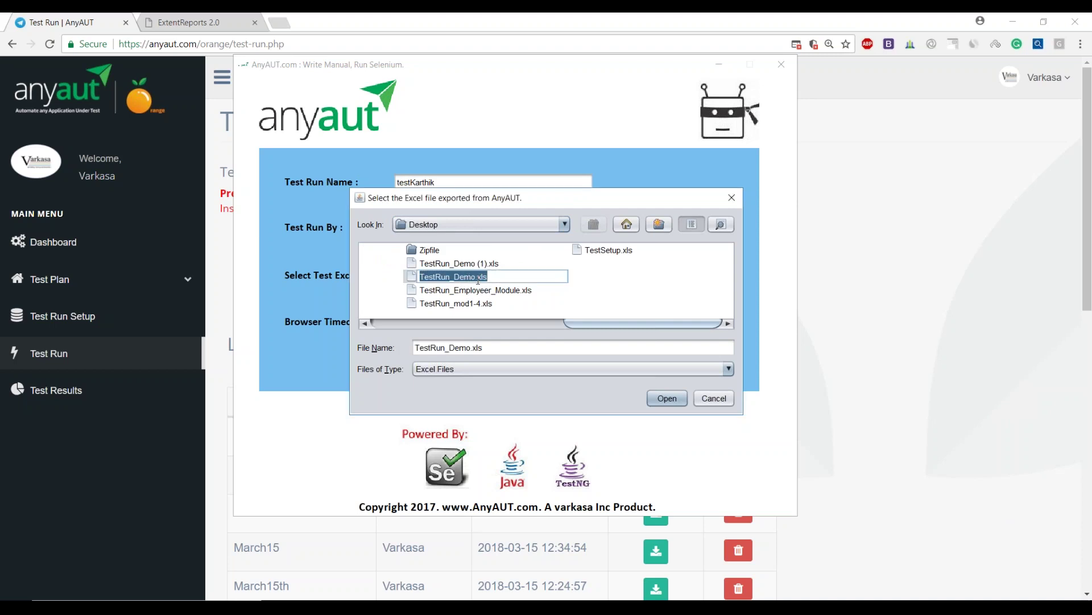
double_click(478, 278)
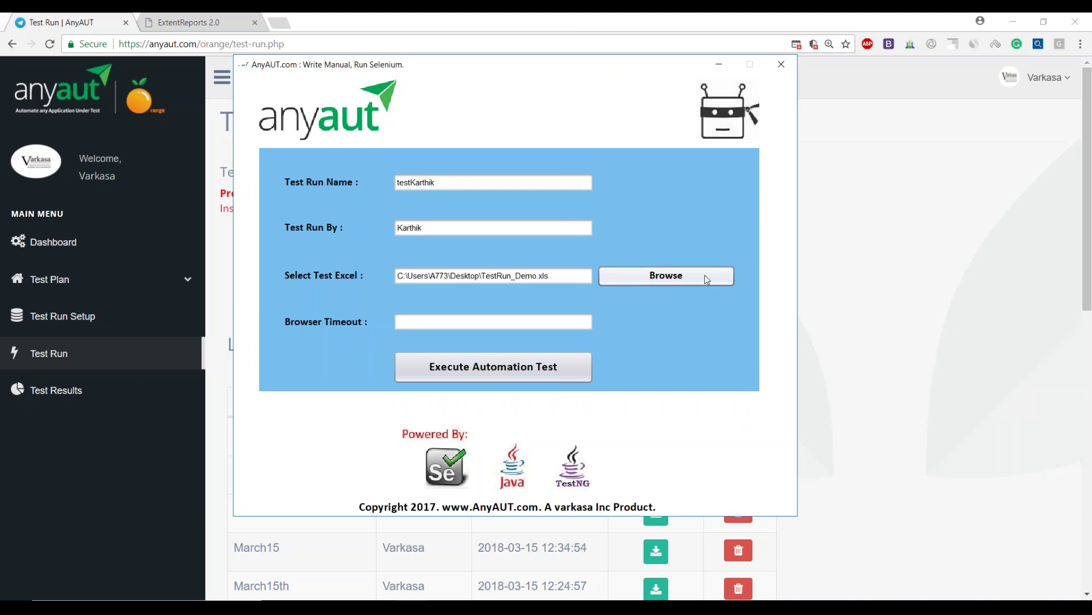
- Set the browser timeout to 8 seconds and execute the automation test
left_click(533, 319)
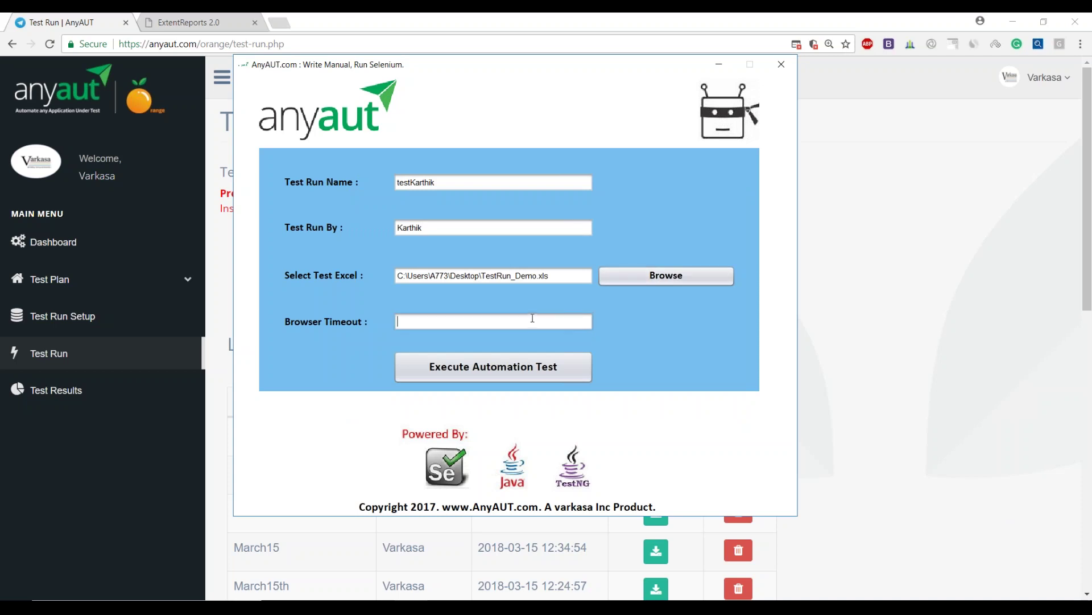
mouse_move(533, 318)
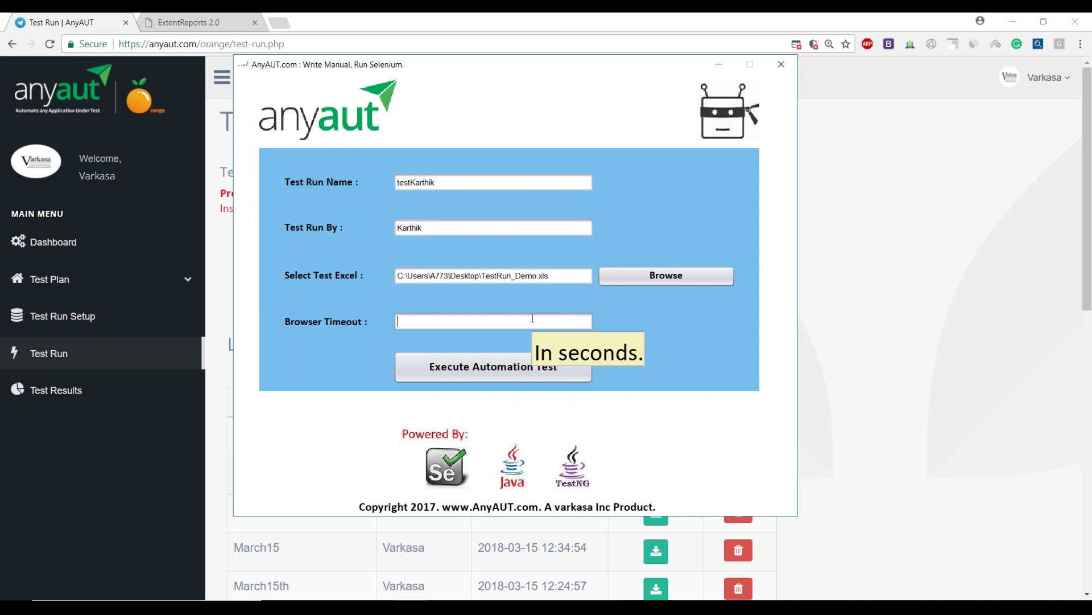
type("5")
key("BackSpace")
type("8")
left_click(528, 367)
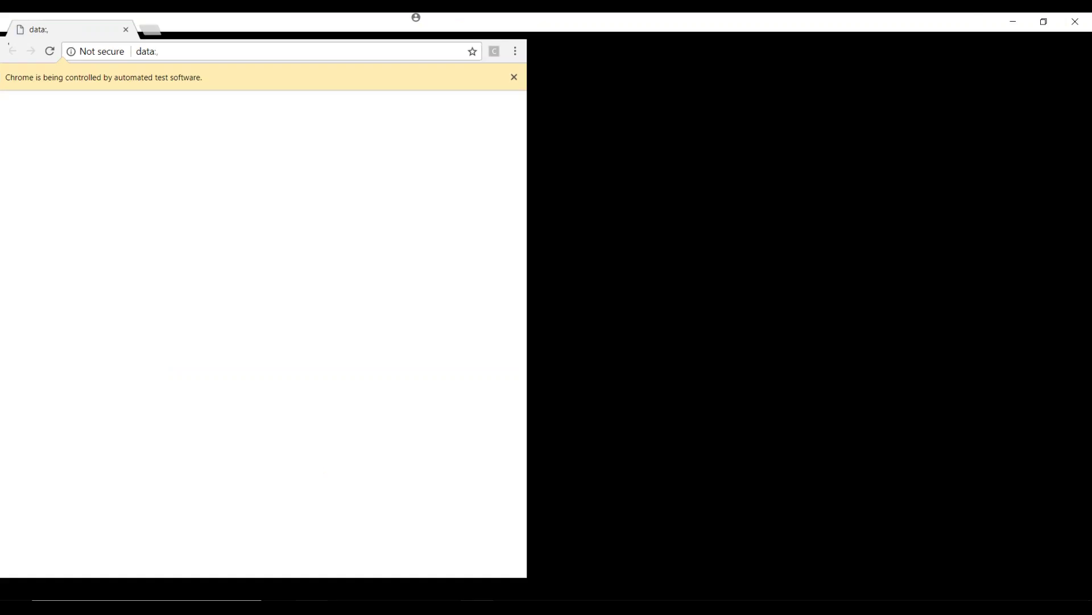
- Switch to the AnyAUT site in Chrome and open its Test Results page
mouse_move(312, 606)
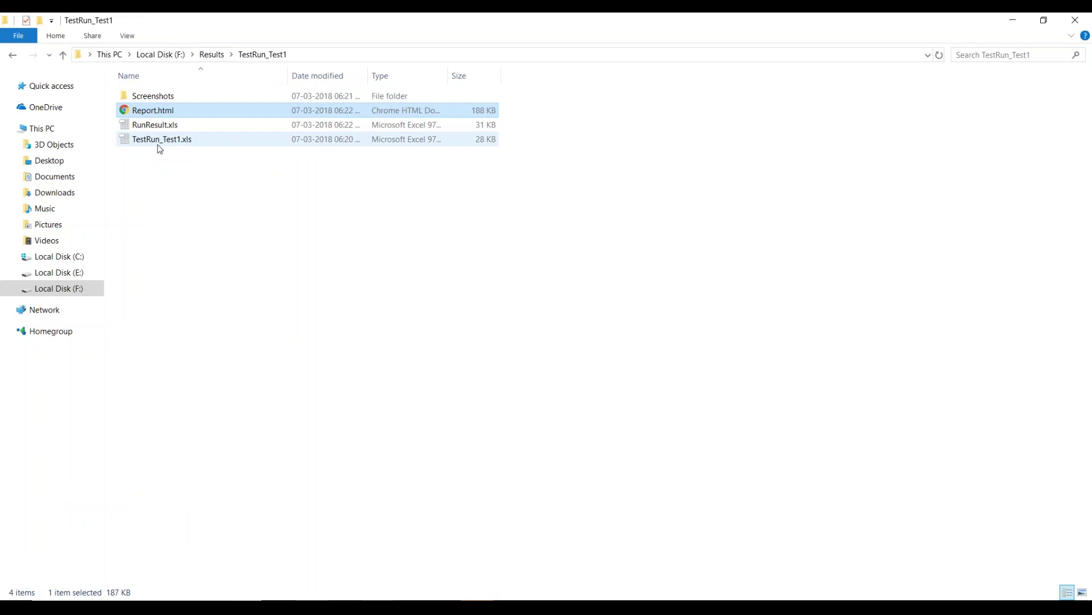
mouse_move(348, 597)
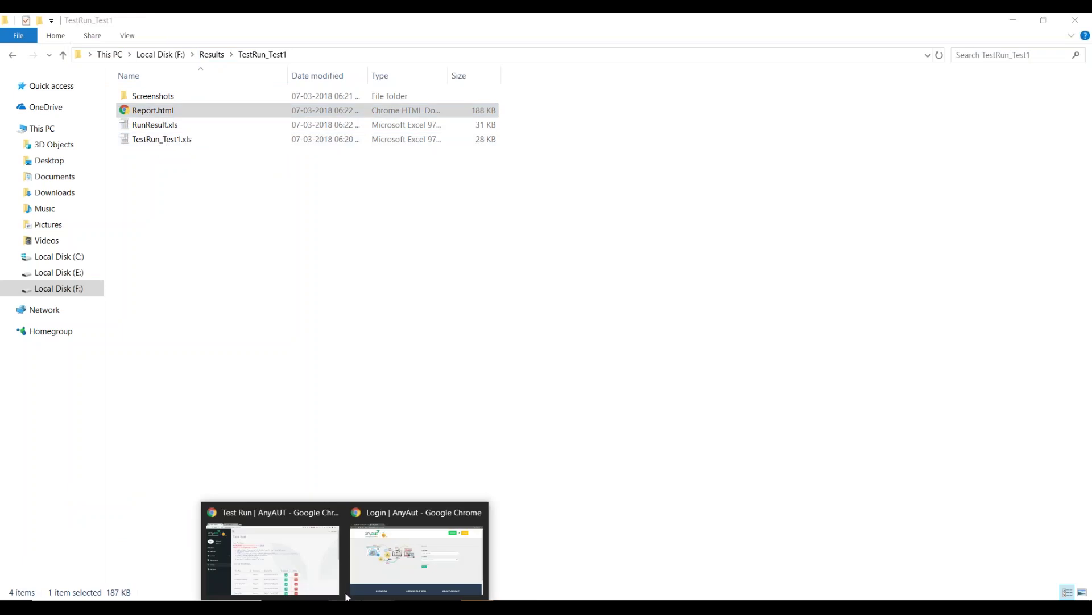
left_click(295, 545)
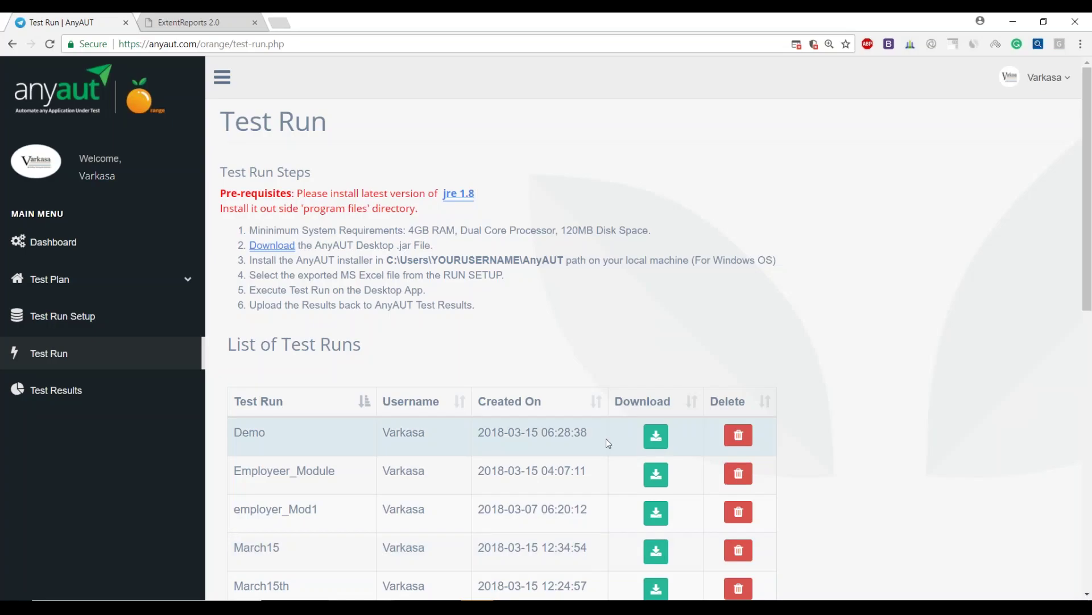
left_click(71, 398)
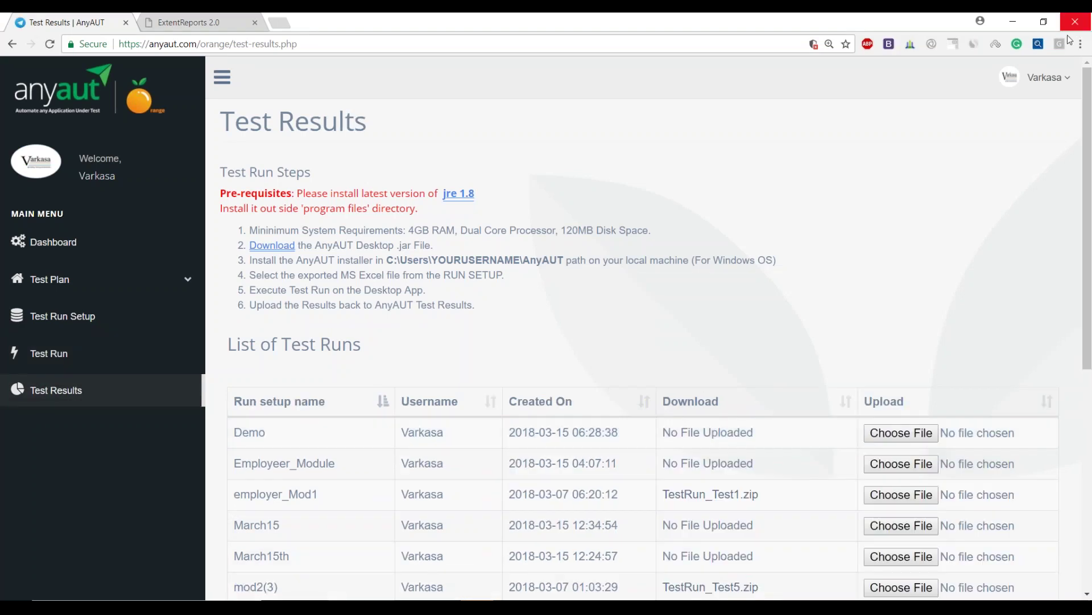
- Open the ExtentReports test list and inspect TC_001's steps, expanding the Enter First name and Last Name details
left_click(165, 22)
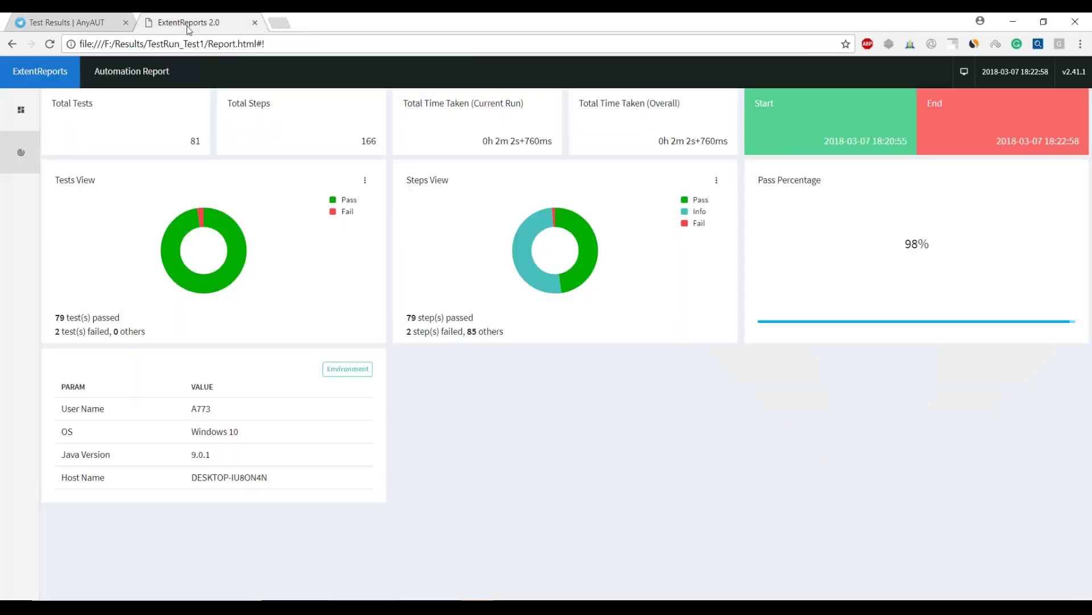
left_click(23, 104)
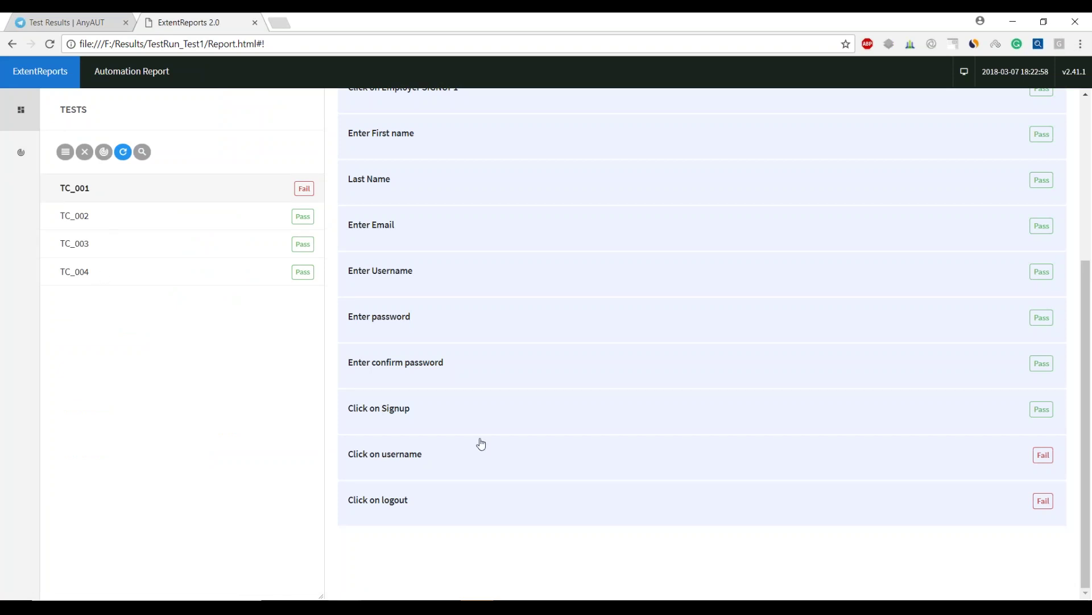
scroll(481, 443, "up", 5)
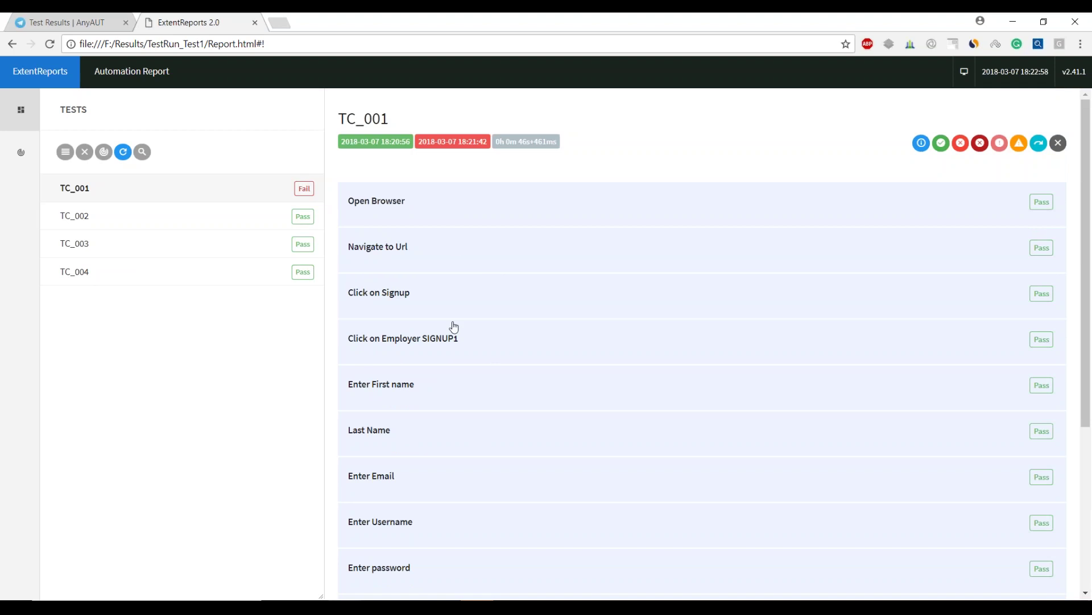
left_click(452, 344)
left_click(446, 491)
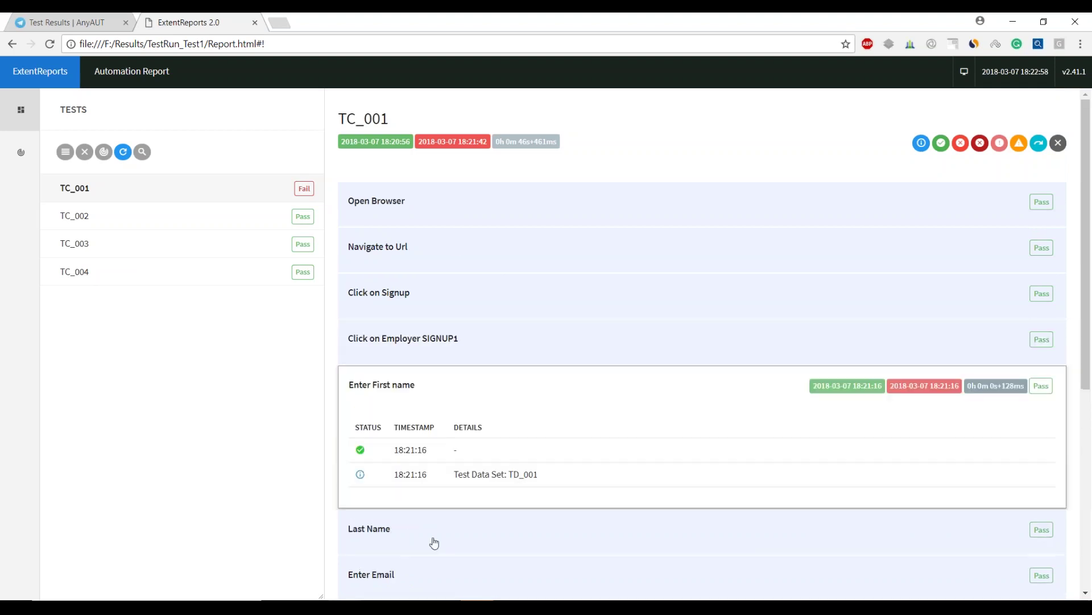
left_click(434, 541)
scroll(762, 393, "down", 5)
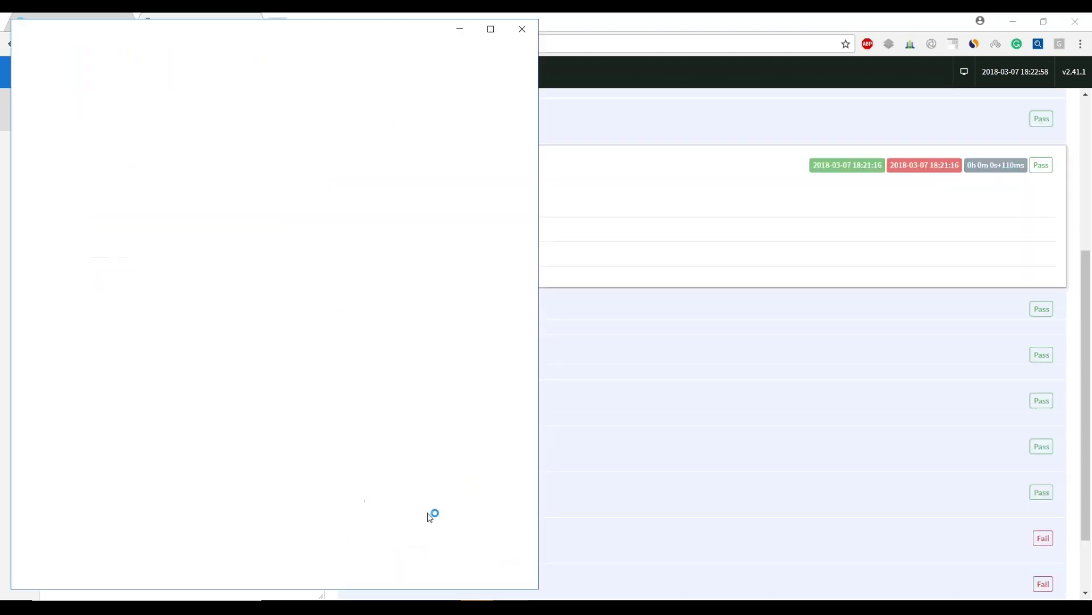
- Expand TC_001's Click on username step, view its error snapshot enlarged, and close the snapshot
left_click(762, 393)
left_click(463, 465)
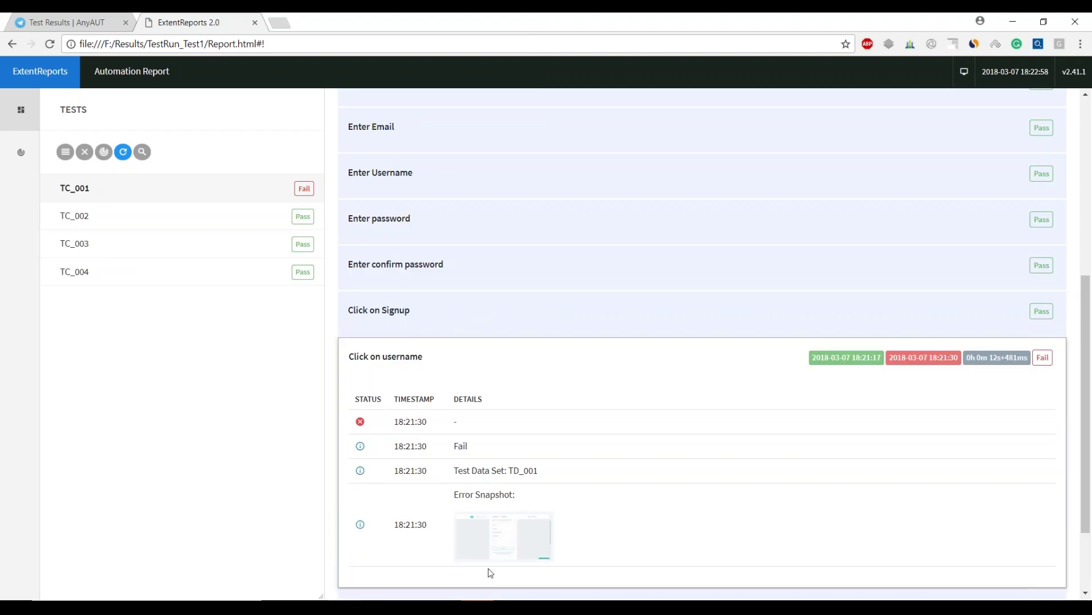
left_click(530, 547)
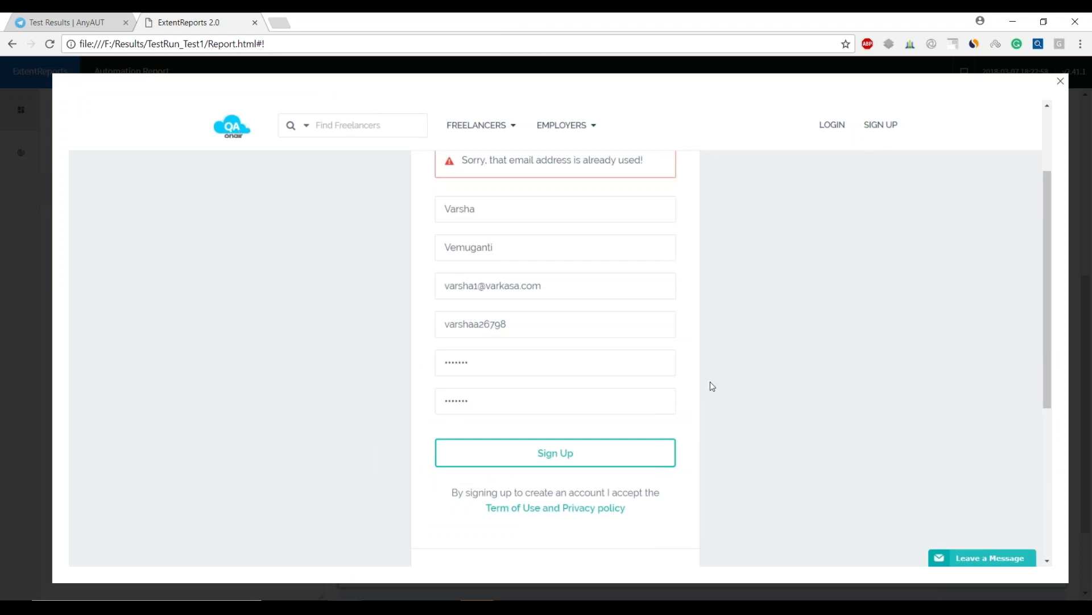
left_click(1061, 81)
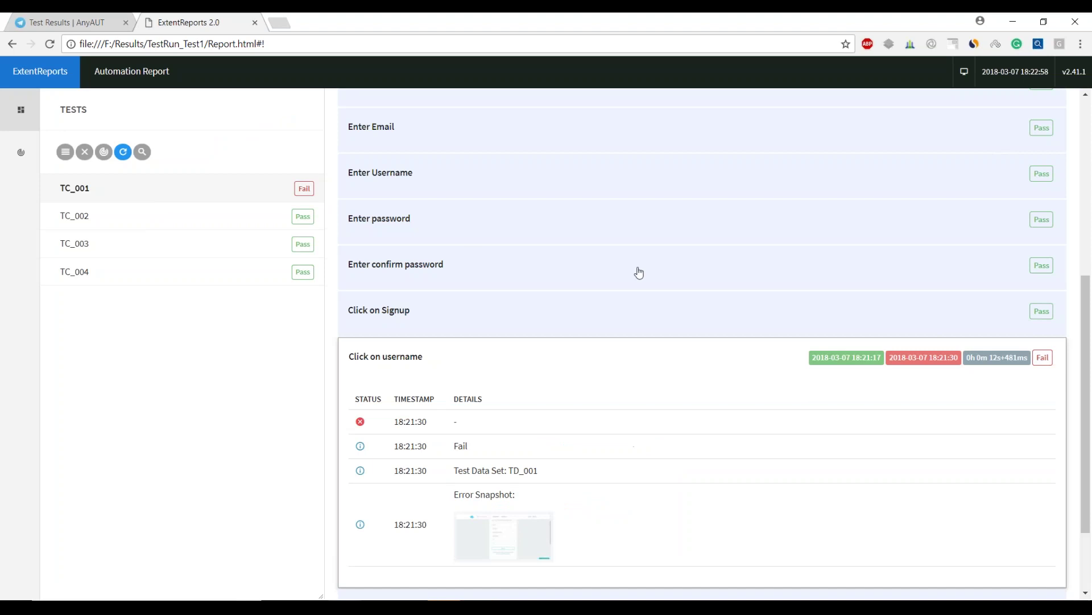
- Review the step results of test cases TC_002, TC_003 and TC_004 in turn
left_click(75, 216)
left_click(75, 244)
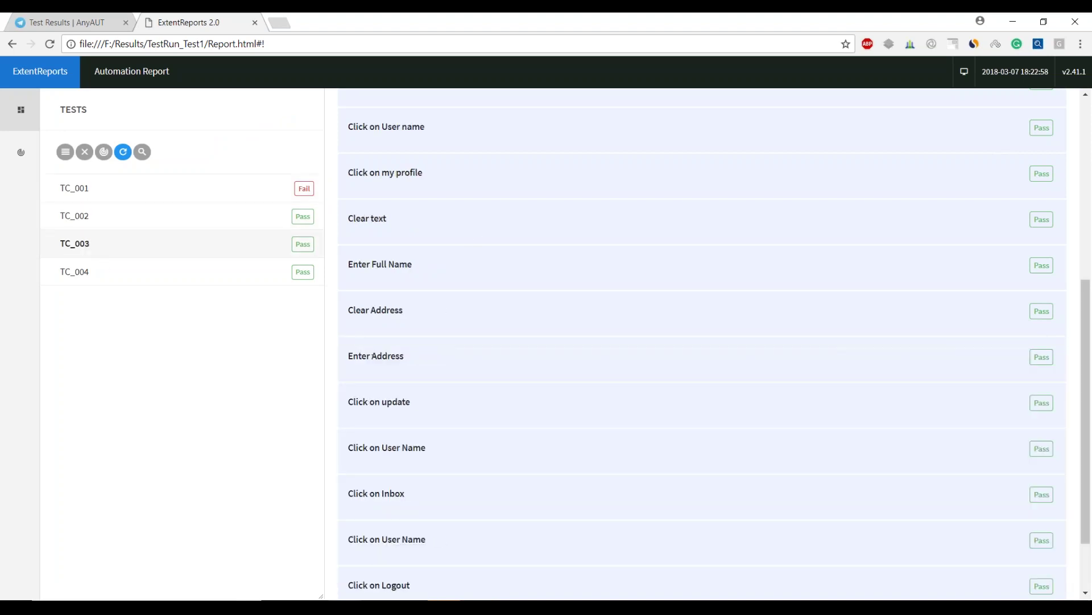
left_click(99, 282)
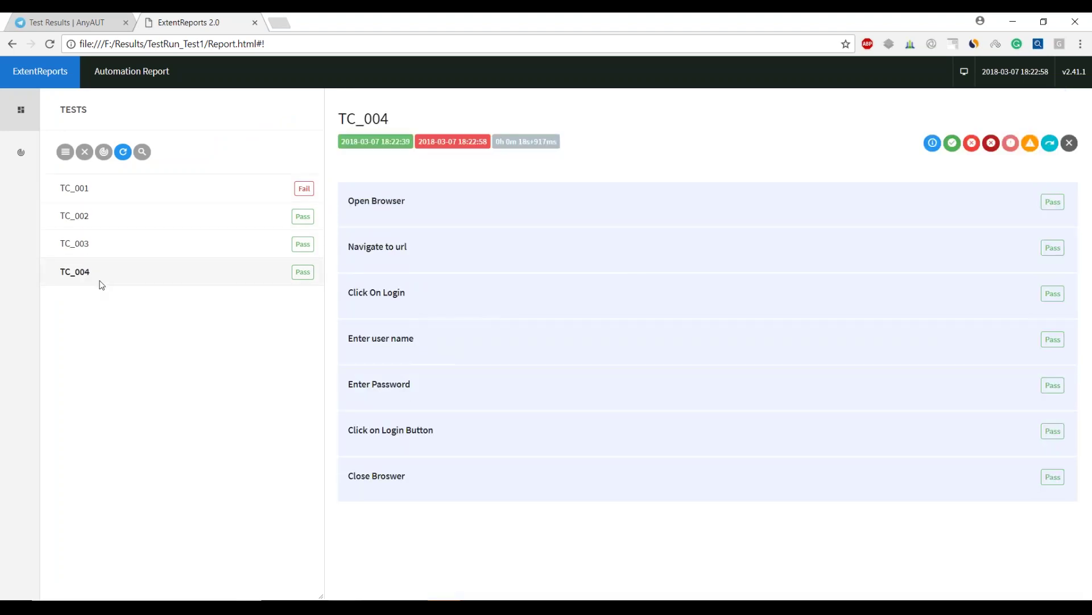
- Examine the Tests View chart on the report's dashboard, then return to the AnyAUT Test Results page
left_click(27, 150)
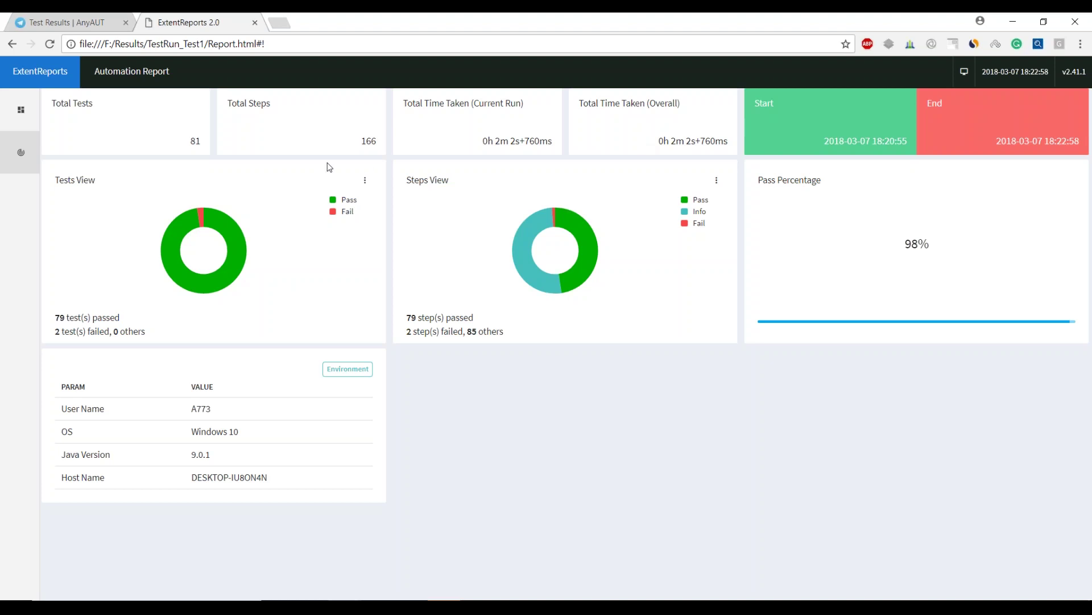
mouse_move(216, 221)
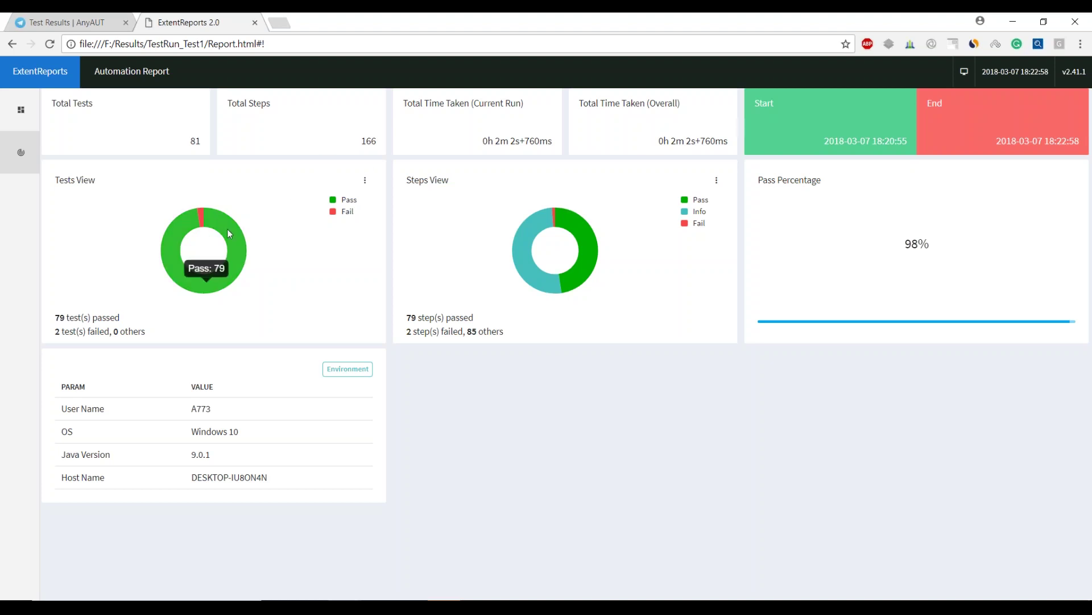
left_click(90, 25)
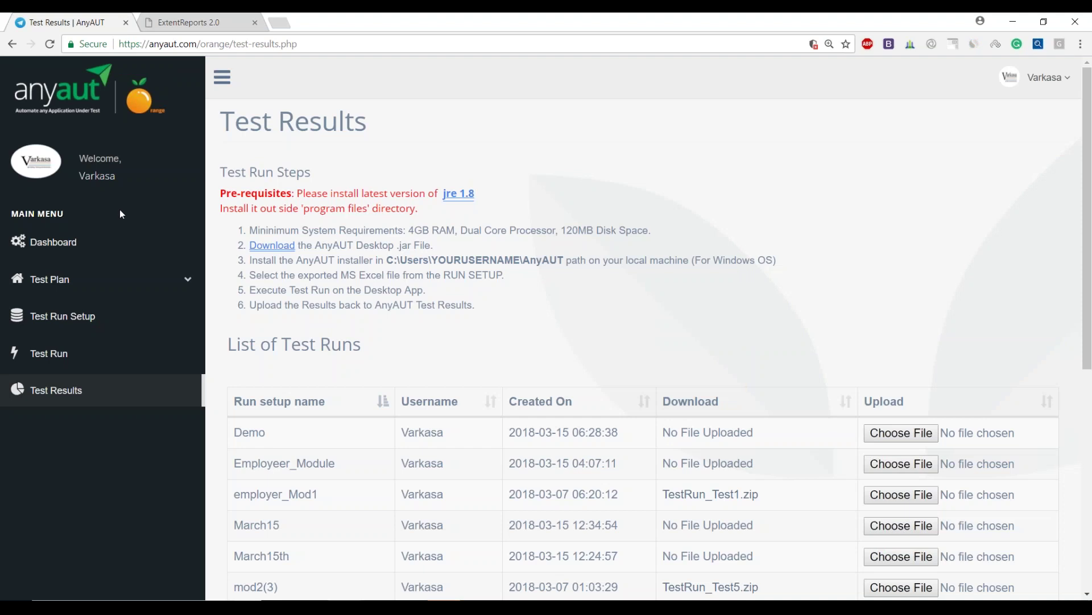